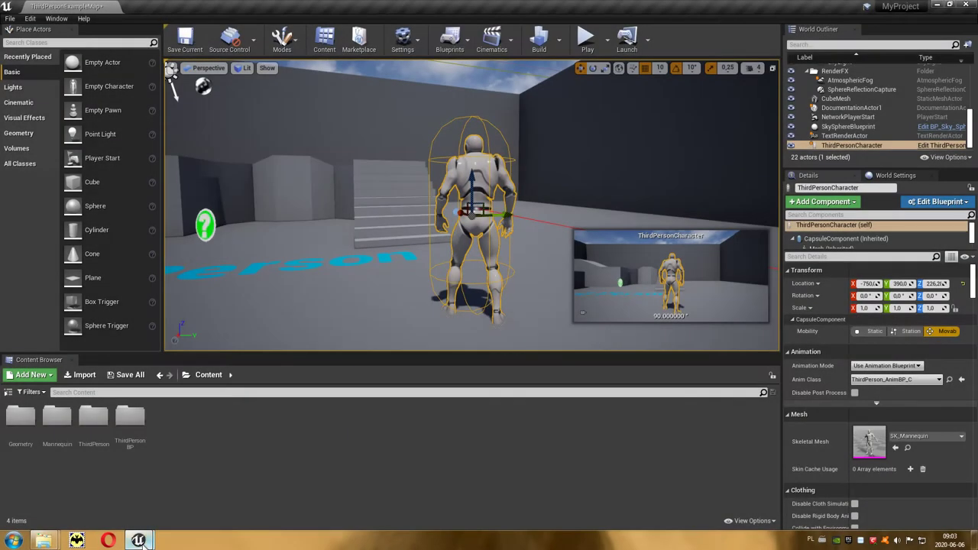
Cut the Set Scalability quality nodes and delete the seven key-input events from the level blueprint graph.
mouse_move(139, 539)
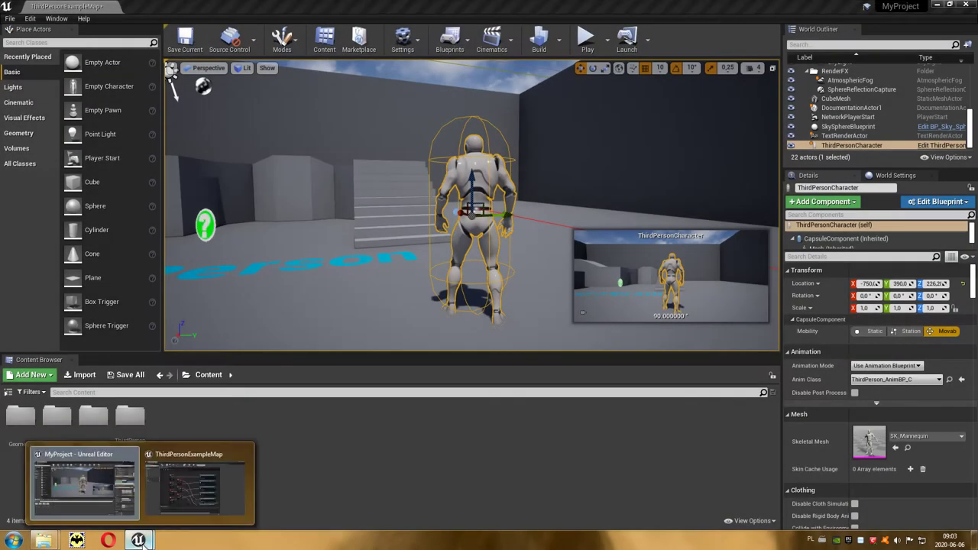
click(194, 494)
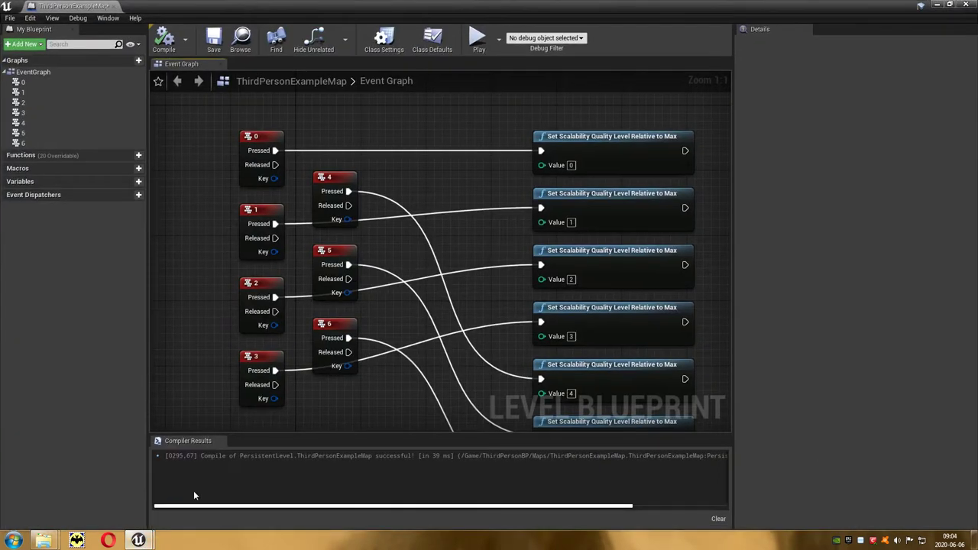
right_drag(307, 417, 318, 367)
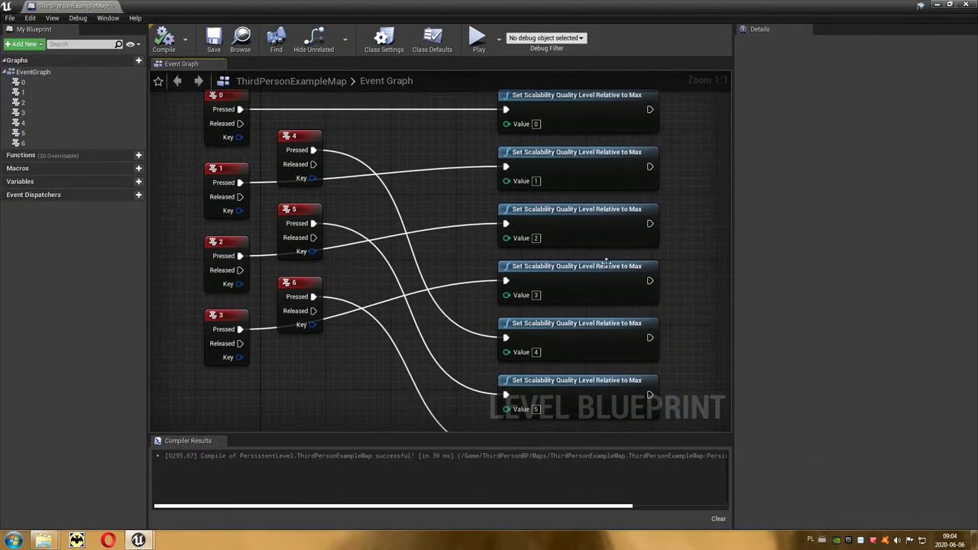
scroll(663, 247, down, 2)
drag(679, 122, 579, 411)
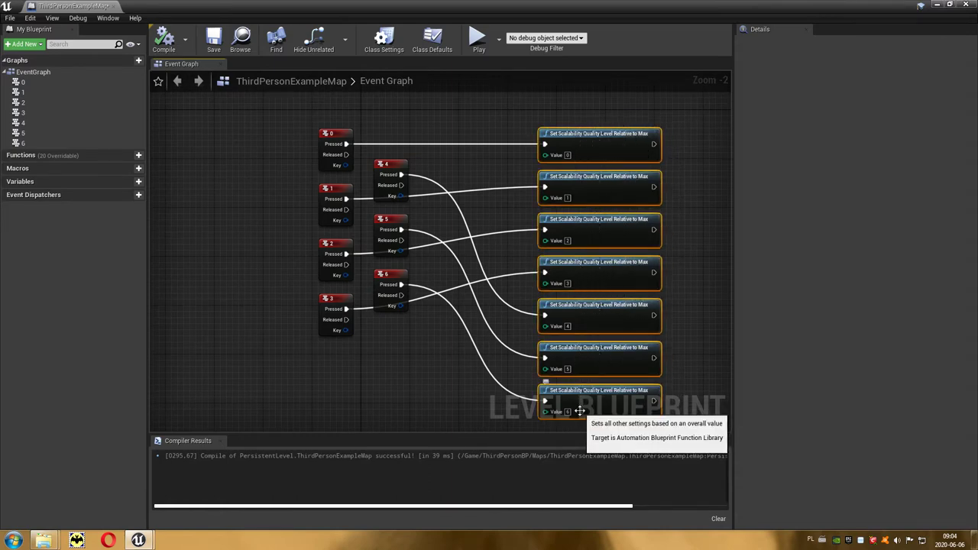
key(Delete)
drag(462, 343, 312, 114)
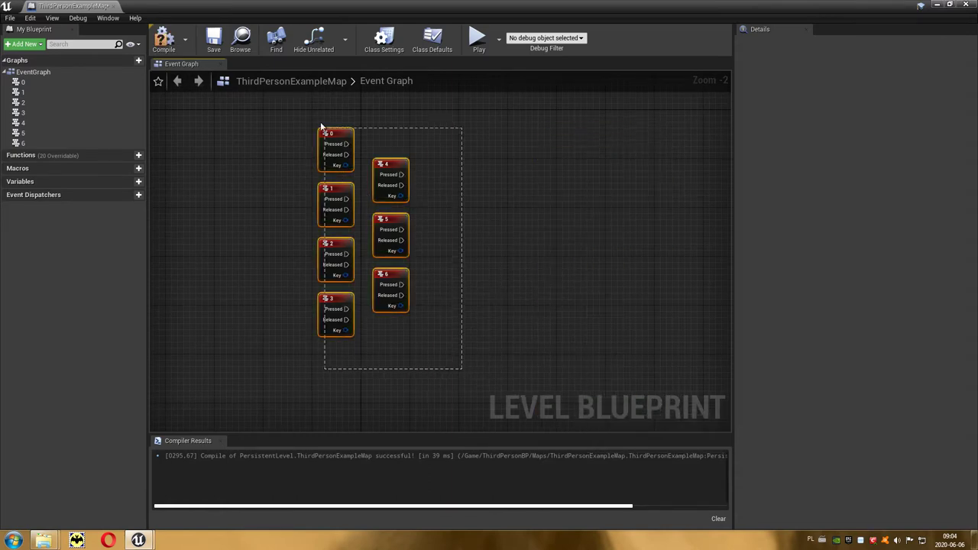
key(Delete)
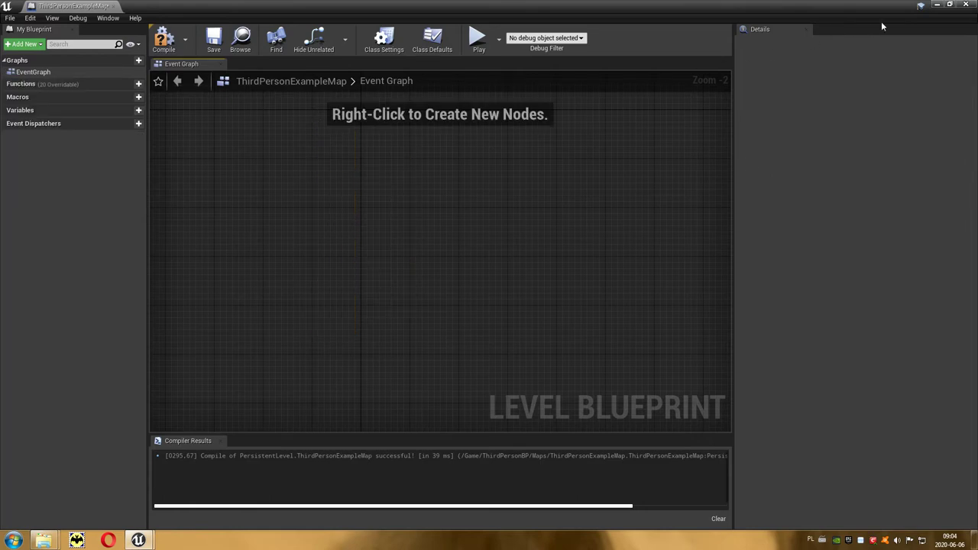
Close the level blueprint, create a Widget Blueprint named MenuQuality in Content, and open it.
click(966, 5)
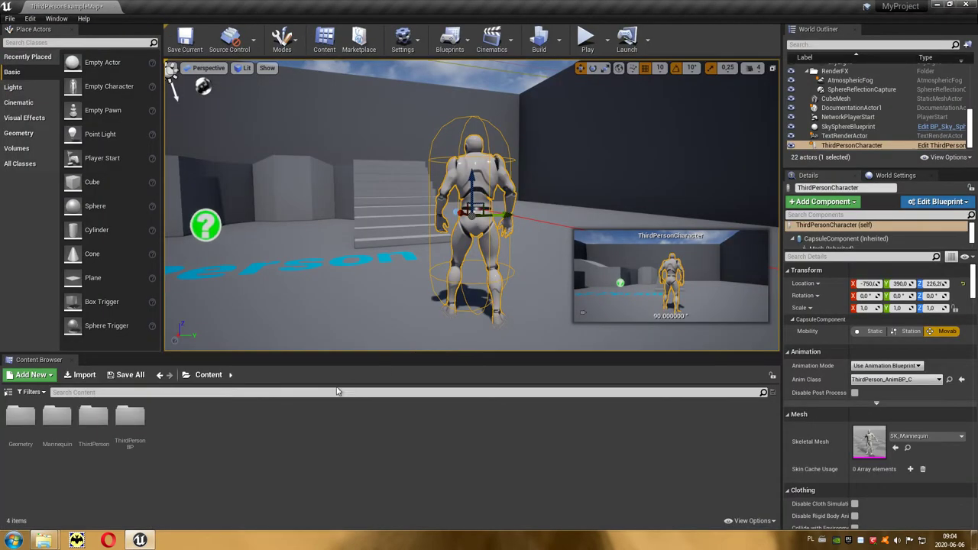
right_click(234, 433)
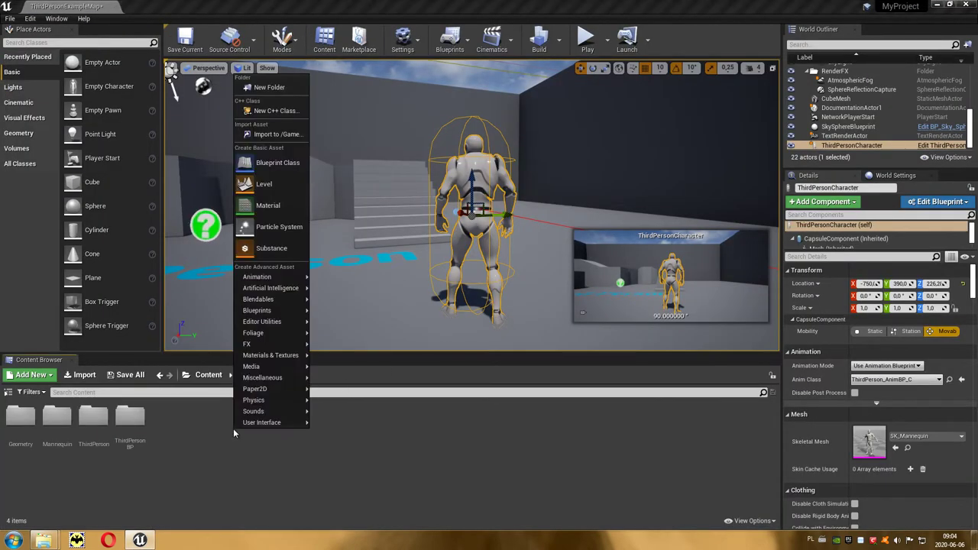
mouse_move(263, 423)
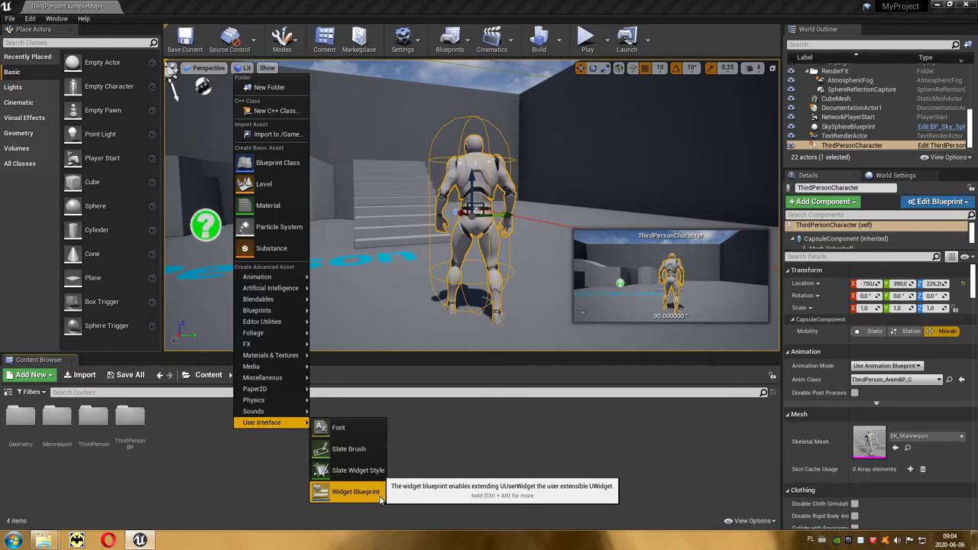
click(355, 491)
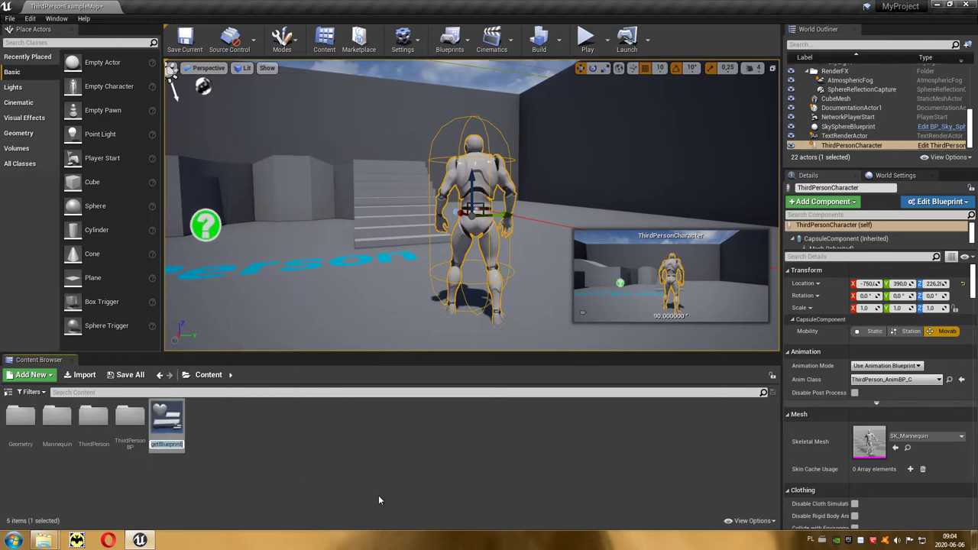
text(Menu)
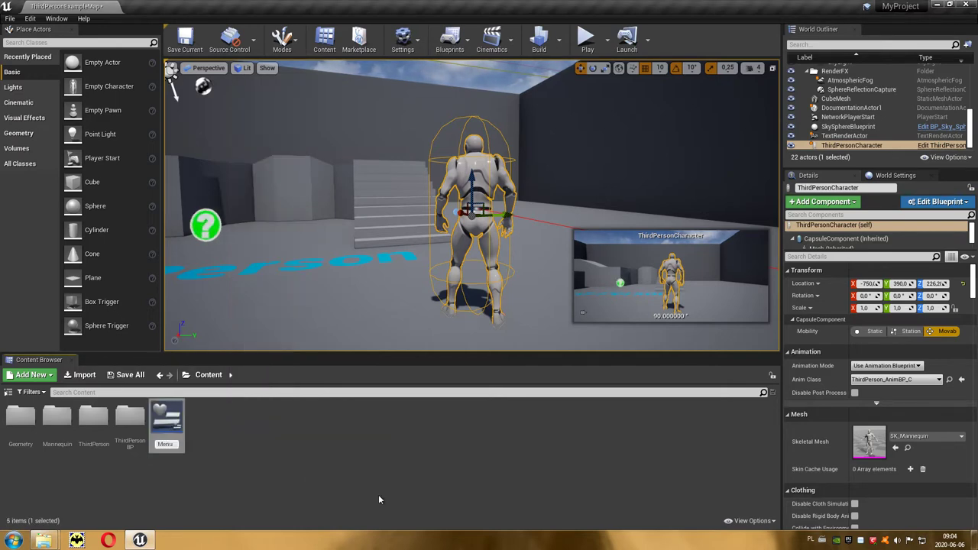
text(Quality)
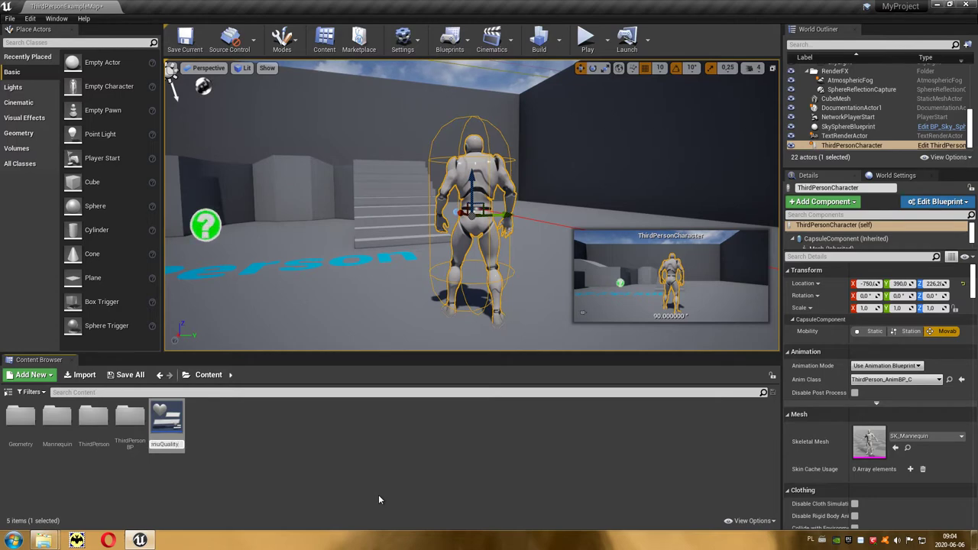
key(Return)
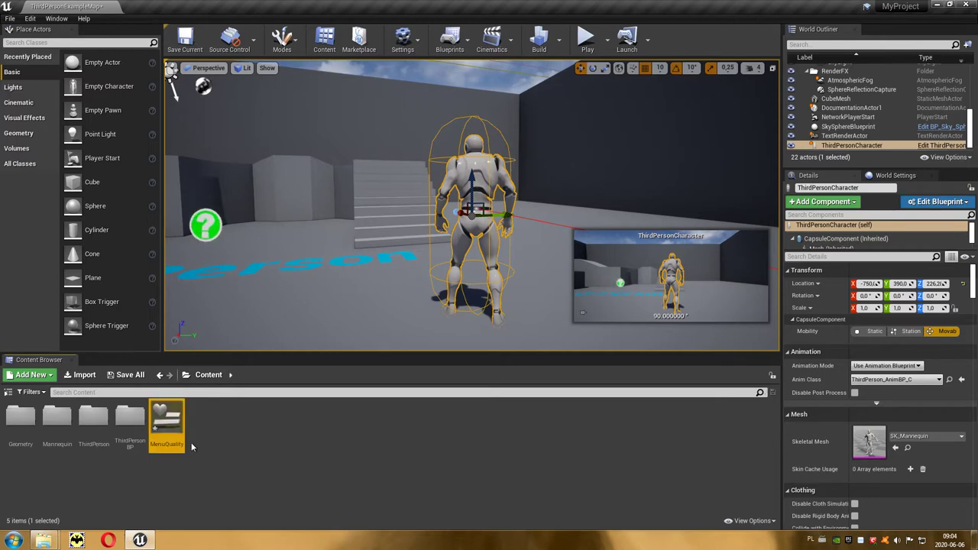
mouse_move(165, 426)
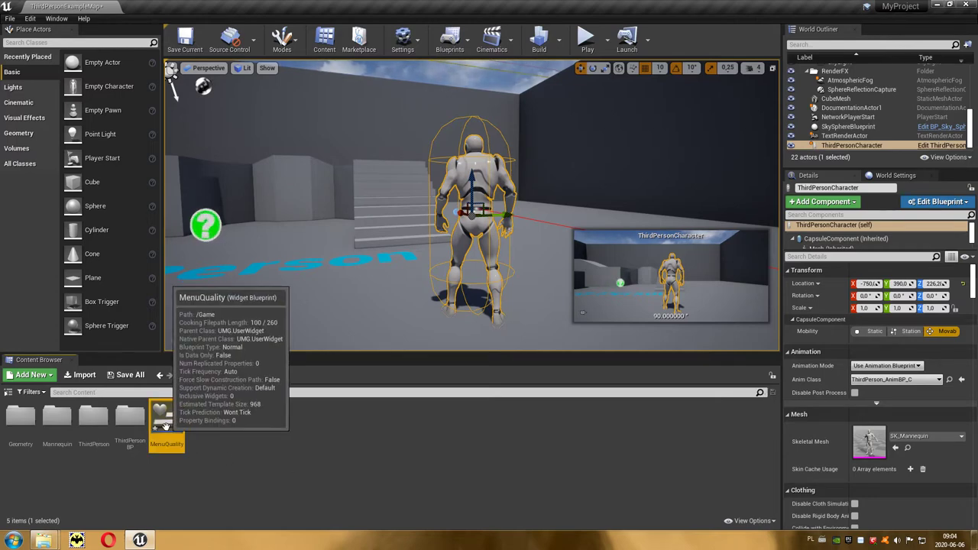
double_click(165, 426)
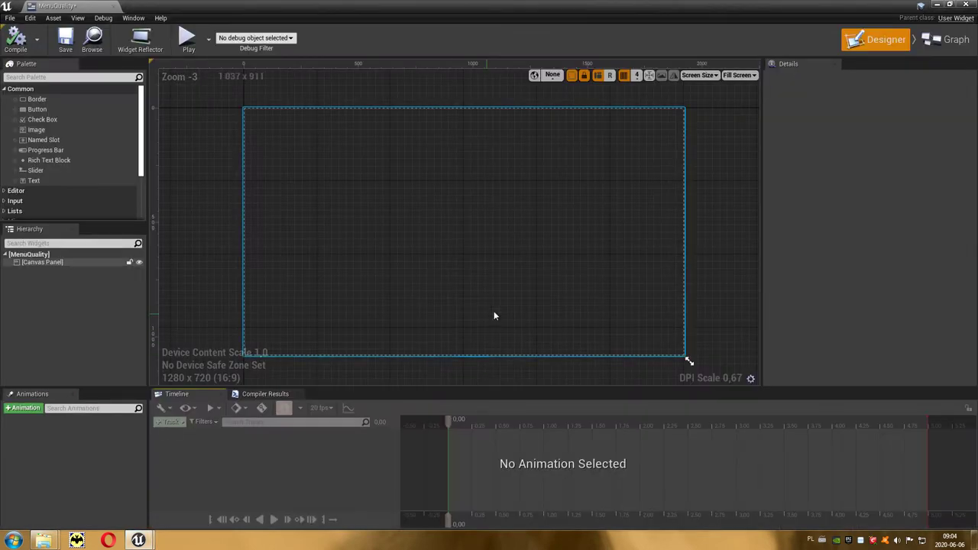
Paste the seven Set Scalability Quality Level Relative to Max nodes (values 0–6) into MenuQuality's Event Graph.
click(948, 40)
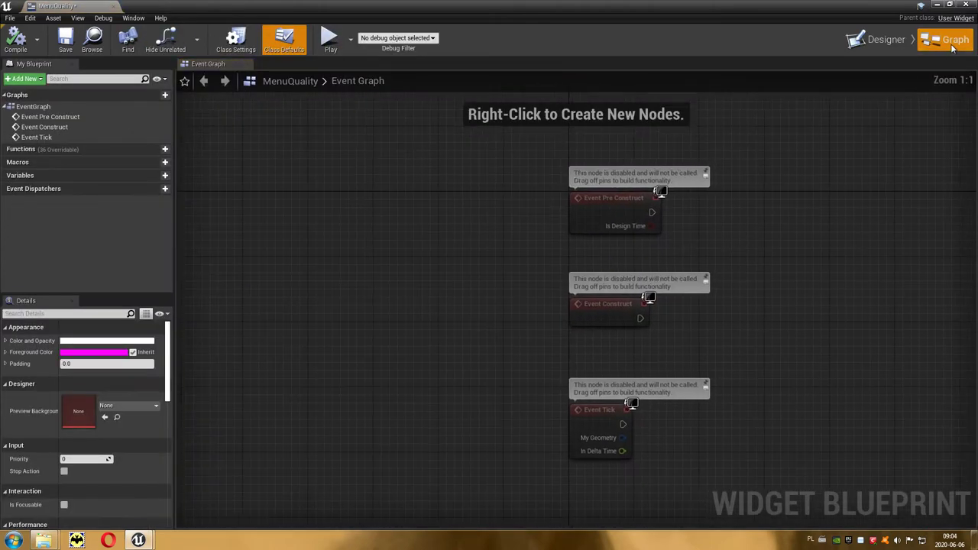
right_drag(790, 296, 382, 275)
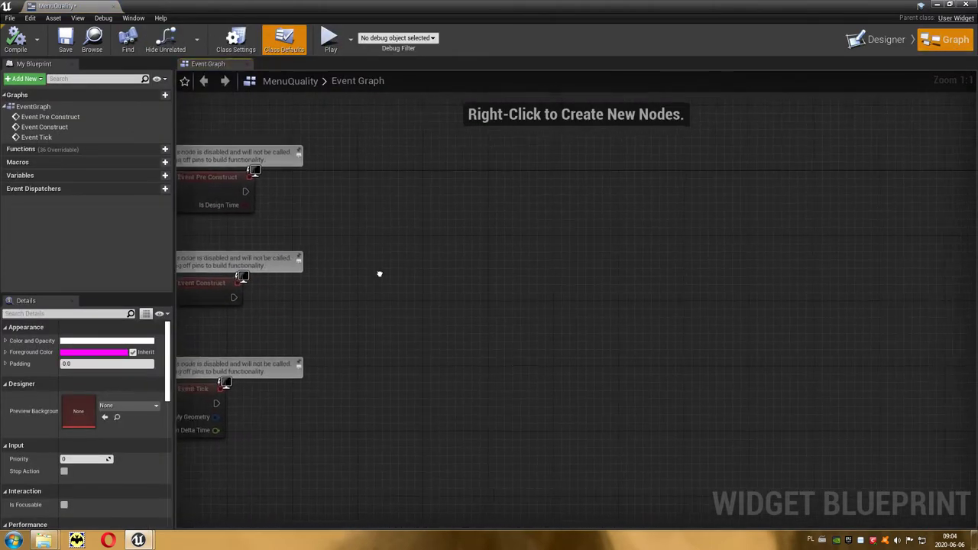
key(ctrl+v)
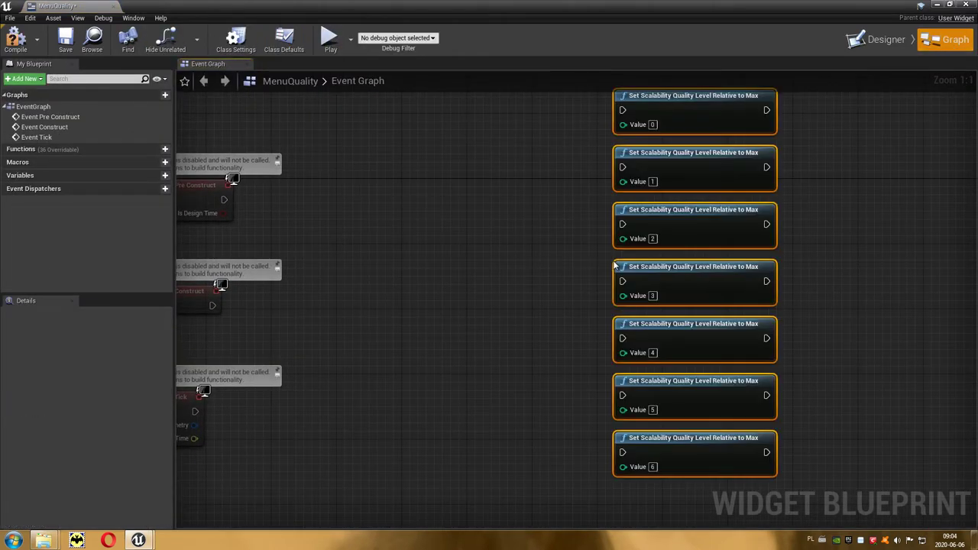
click(576, 258)
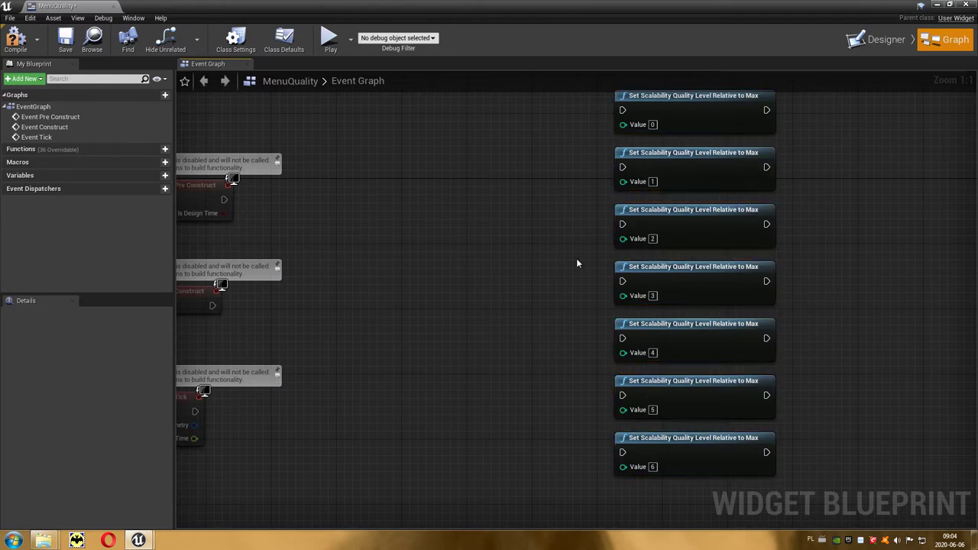
right_drag(576, 258, 558, 270)
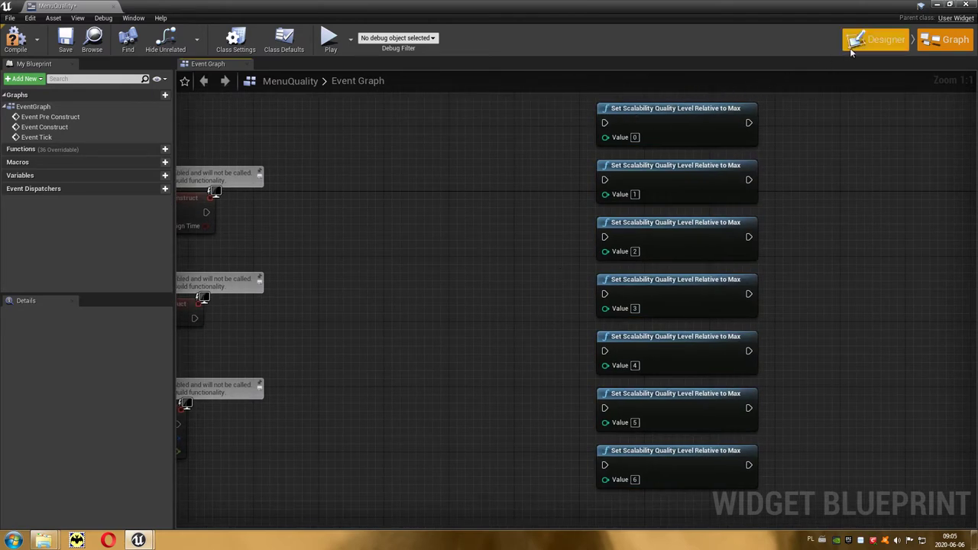
click(879, 49)
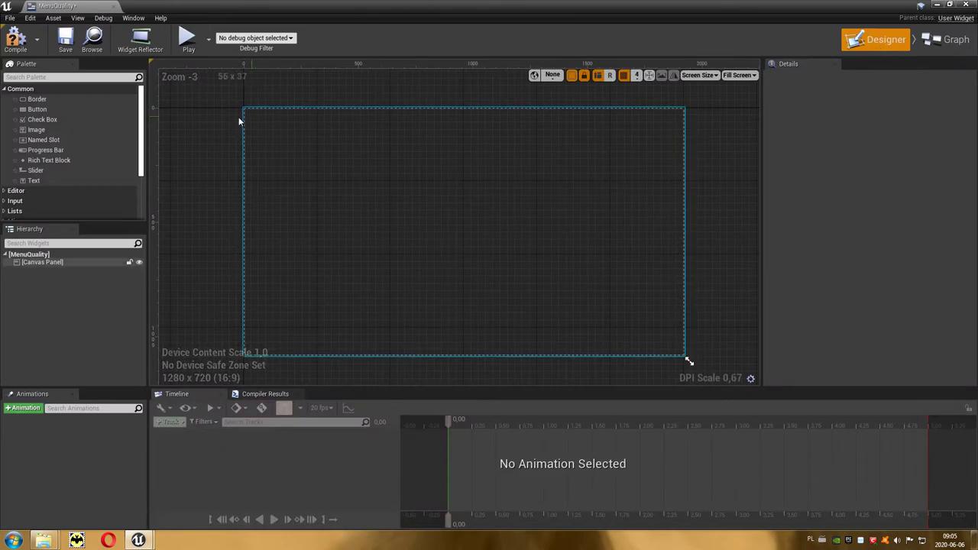
Place a Button on the MenuQuality canvas and enlarge it to about 255 by 131.
click(54, 111)
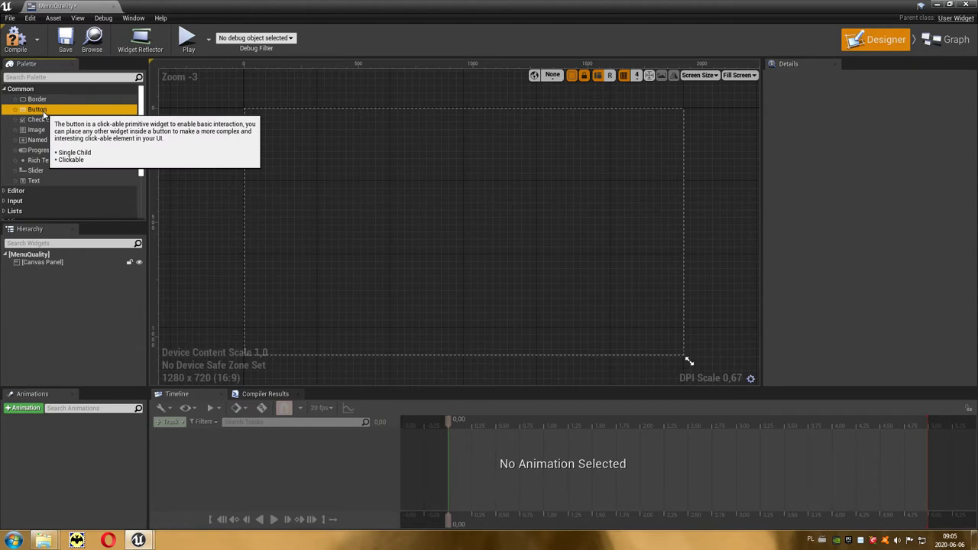
drag(45, 115, 321, 163)
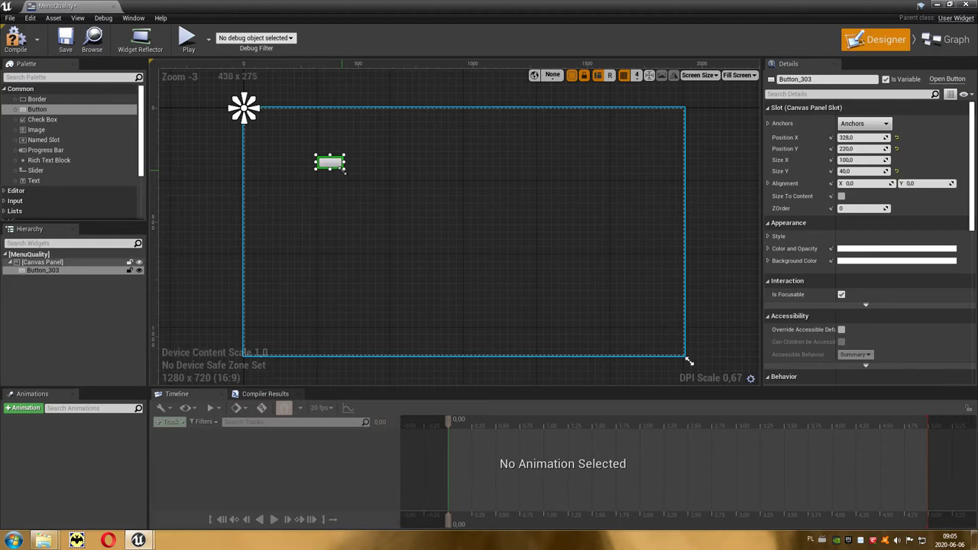
drag(345, 171, 380, 191)
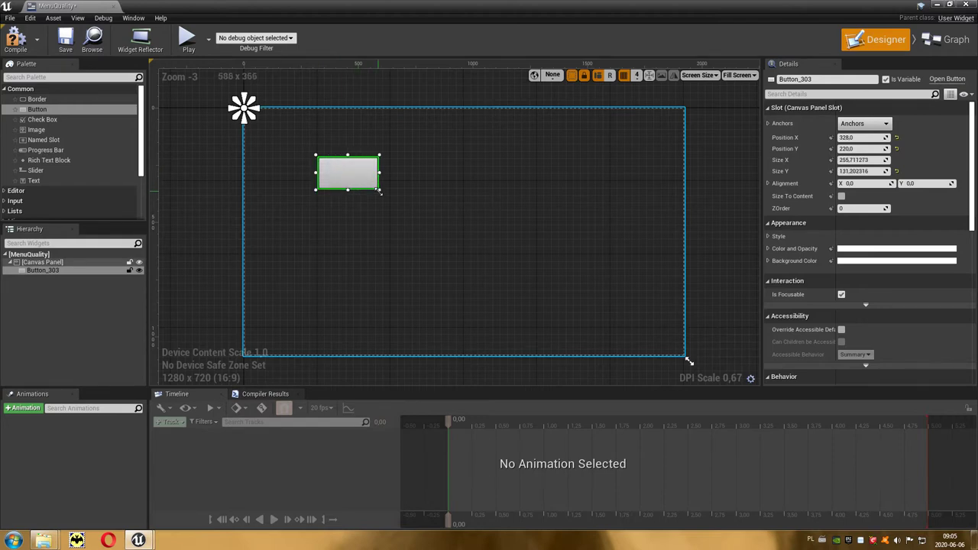
Put a Text Block label inside the button and rename the button btnLow.
click(61, 182)
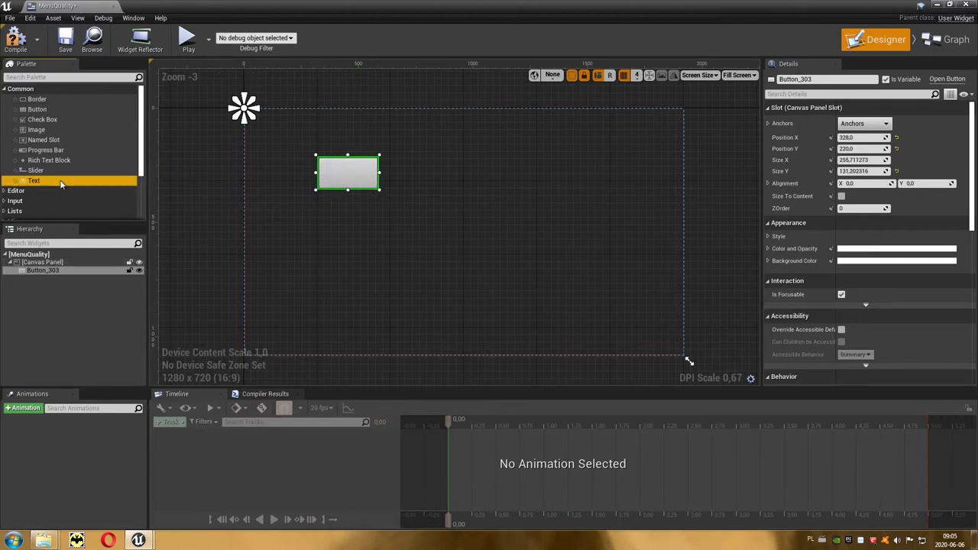
drag(50, 179, 347, 179)
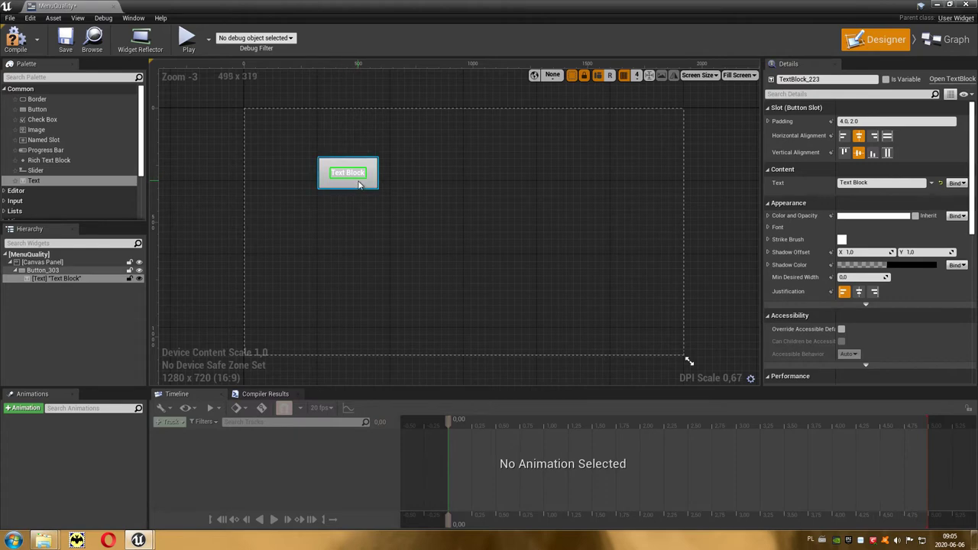
click(358, 184)
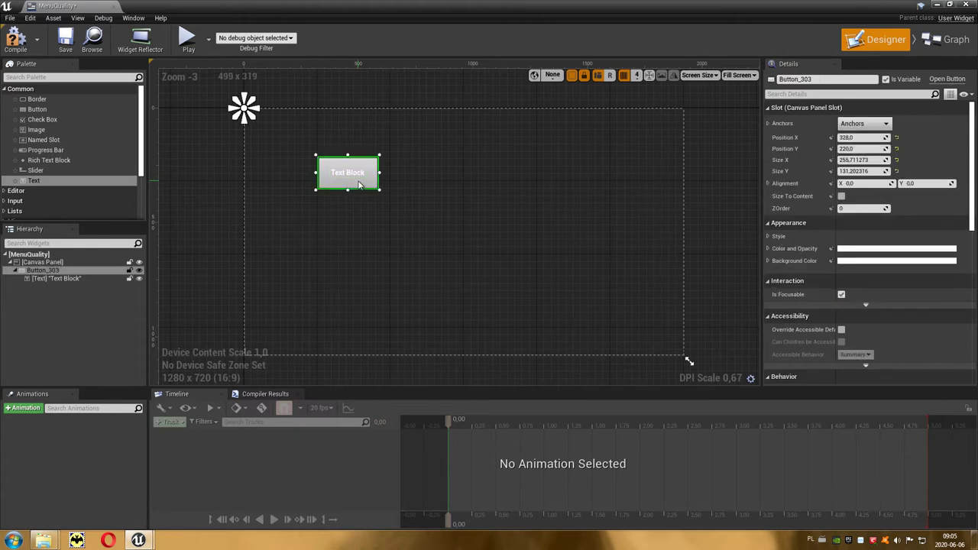
click(808, 78)
text(btnLow)
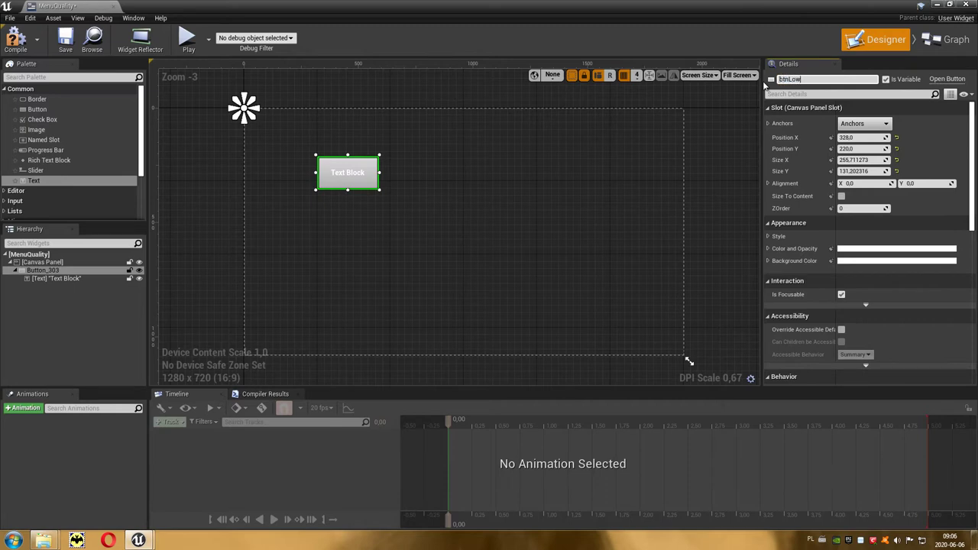
key(Return)
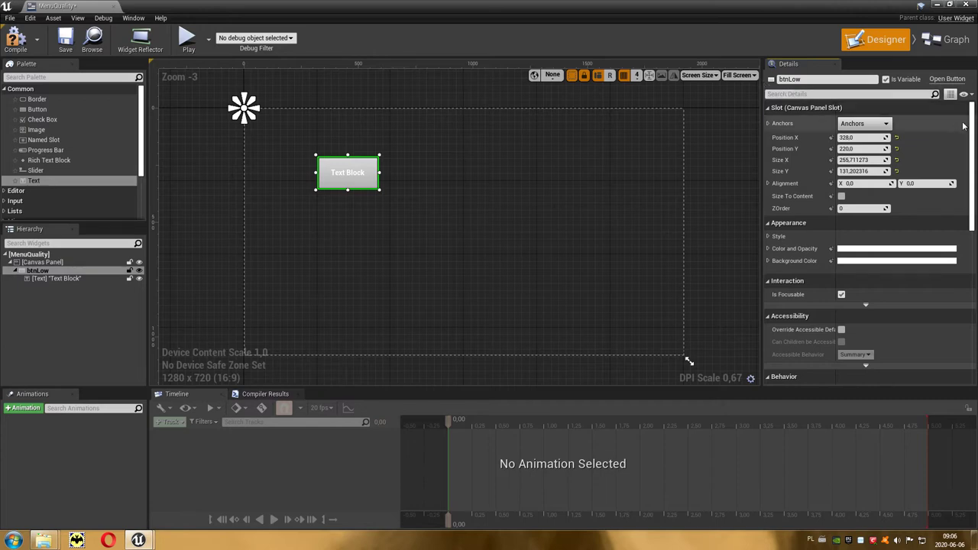
drag(974, 131, 972, 285)
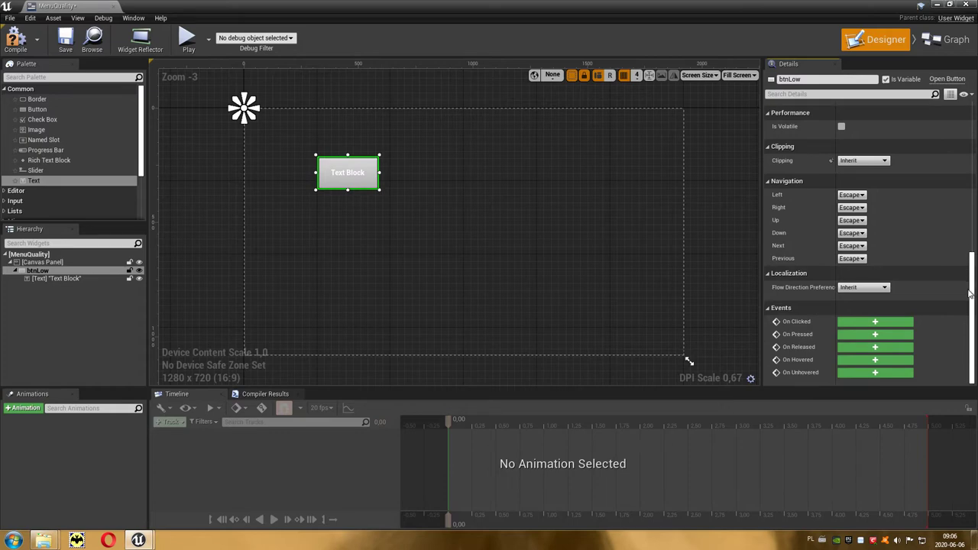
Add an On Clicked (btnLow) event and wire it to the Value 6 Set Scalability node.
click(892, 324)
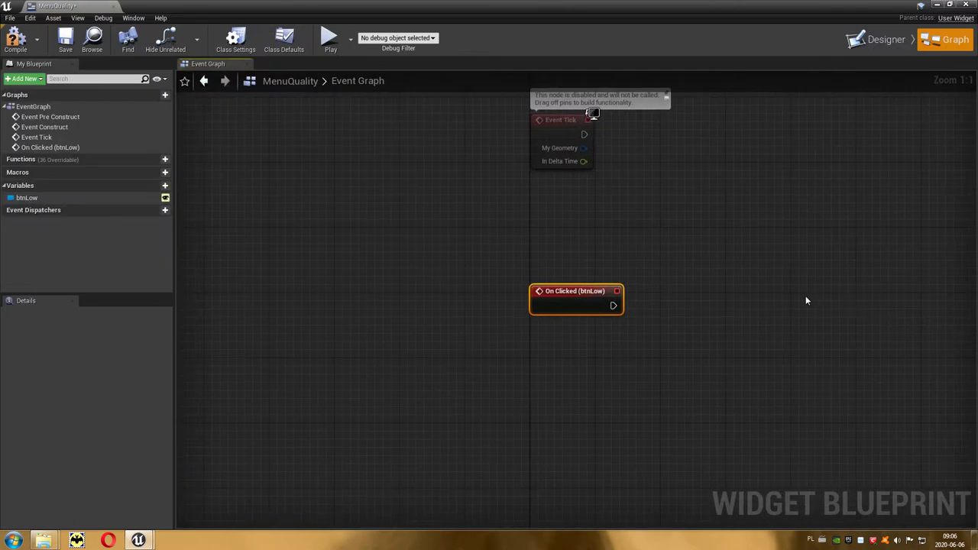
right_drag(790, 296, 560, 397)
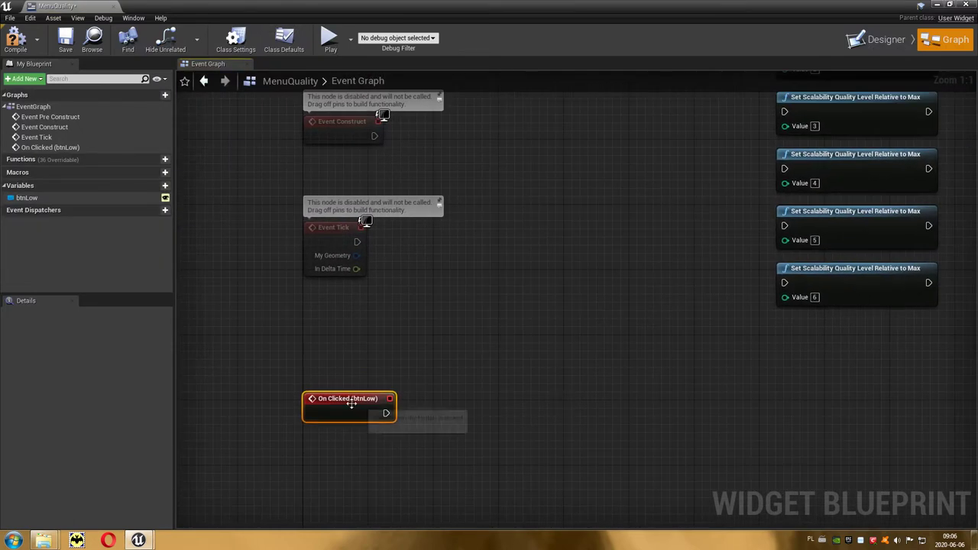
mouse_move(359, 406)
mouse_down()
mouse_move(668, 283)
mouse_move(787, 285)
mouse_up()
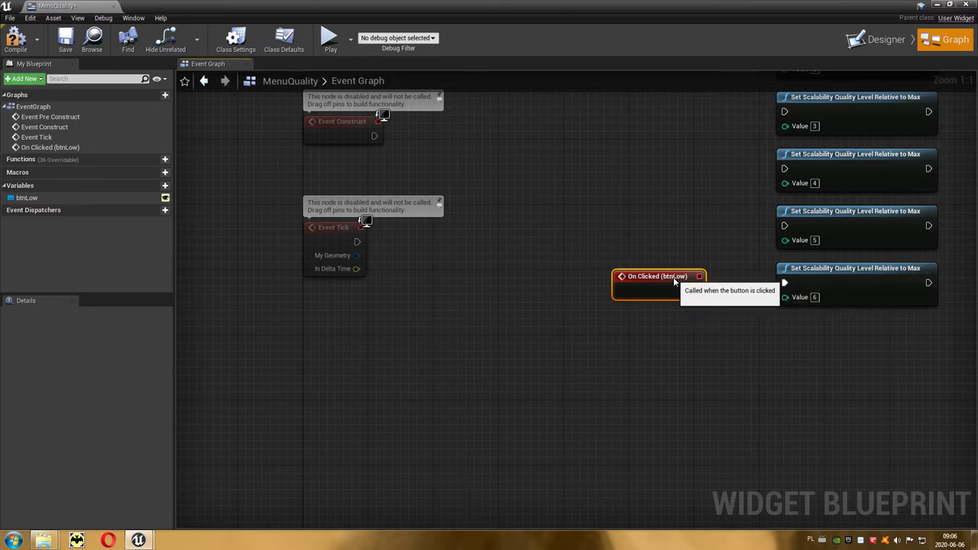
drag(674, 278, 682, 263)
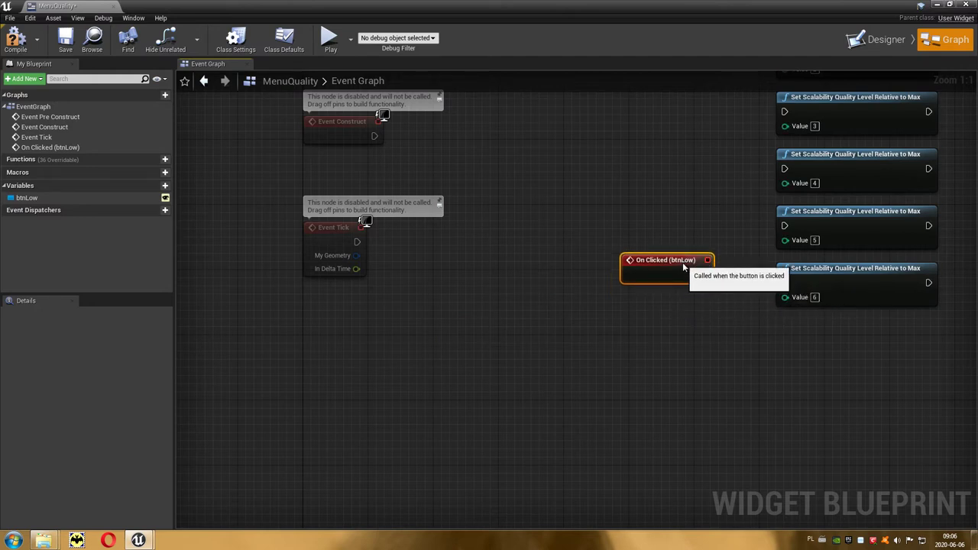
click(878, 39)
Set the Low button's label colour and opacity to black.
click(358, 175)
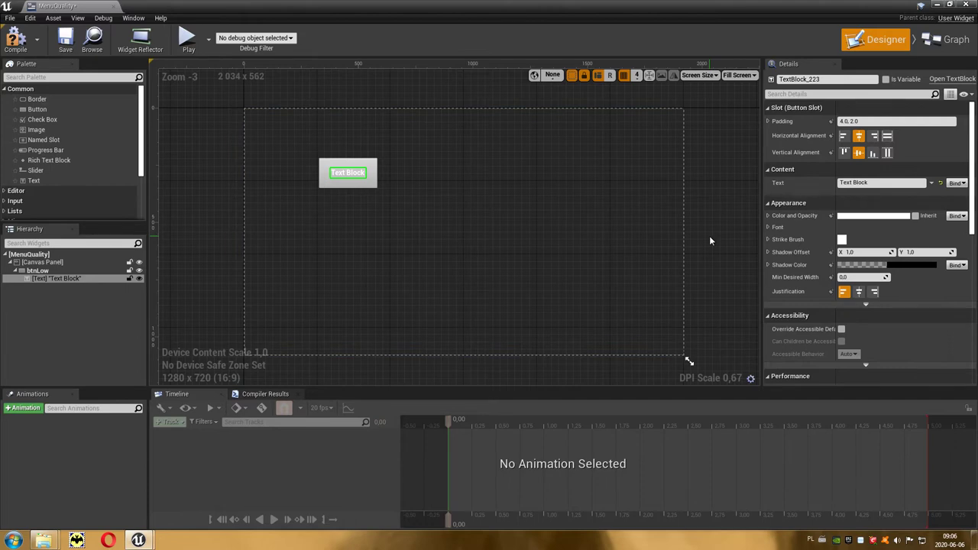
click(872, 216)
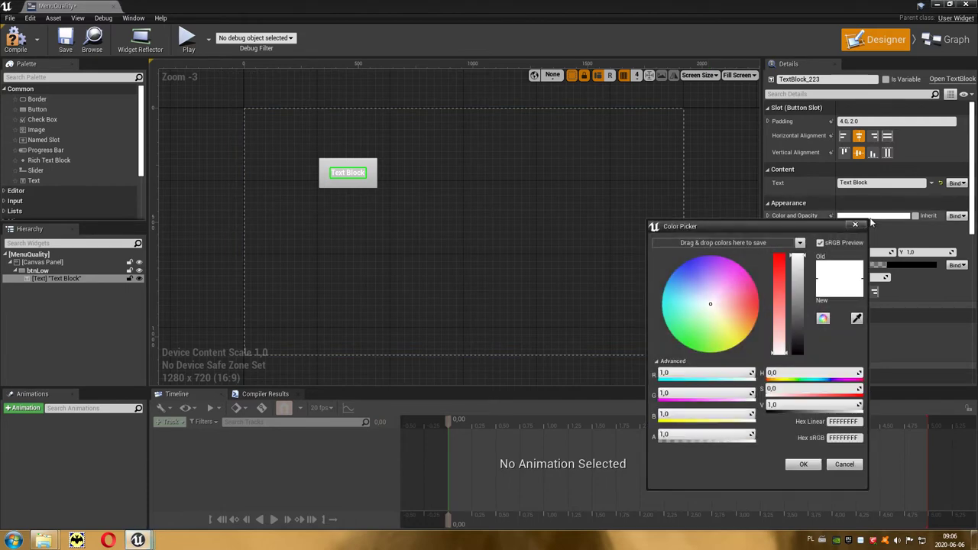
drag(797, 257, 797, 352)
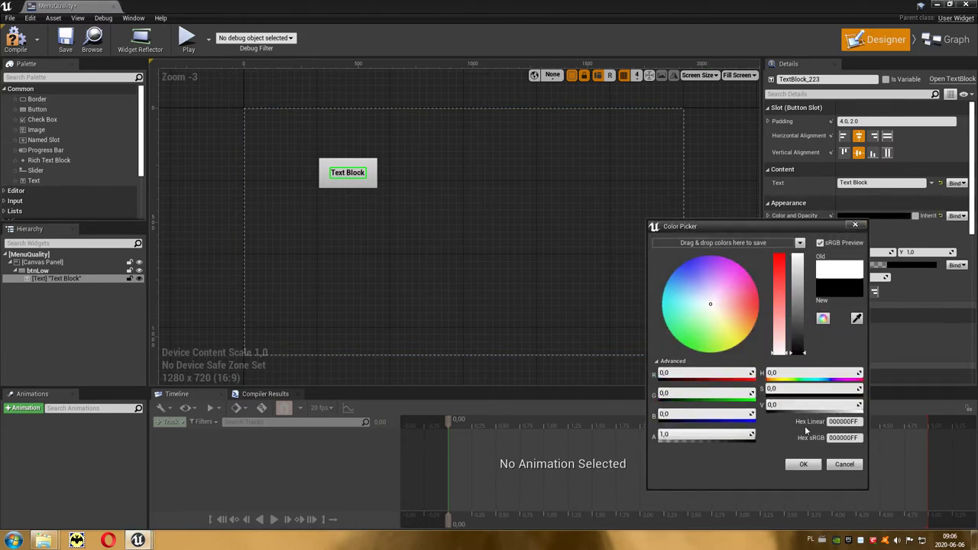
click(801, 465)
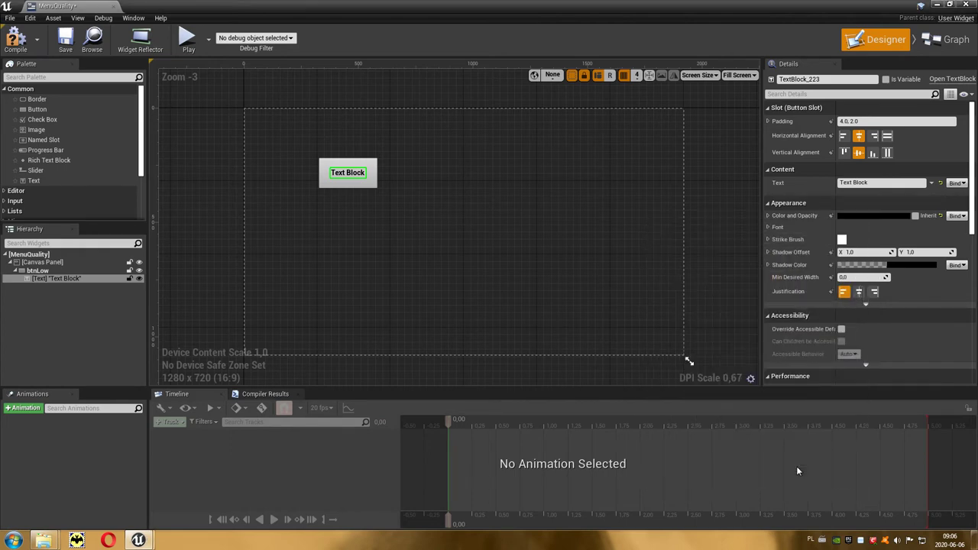
Change the label text to Low and rename the text widget txtLow.
click(873, 181)
text(Low)
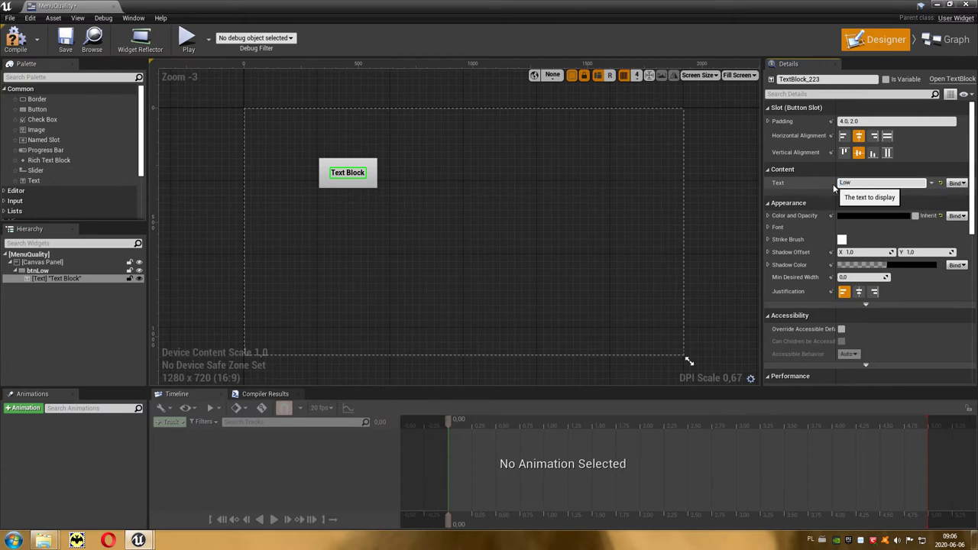
key(Return)
click(779, 80)
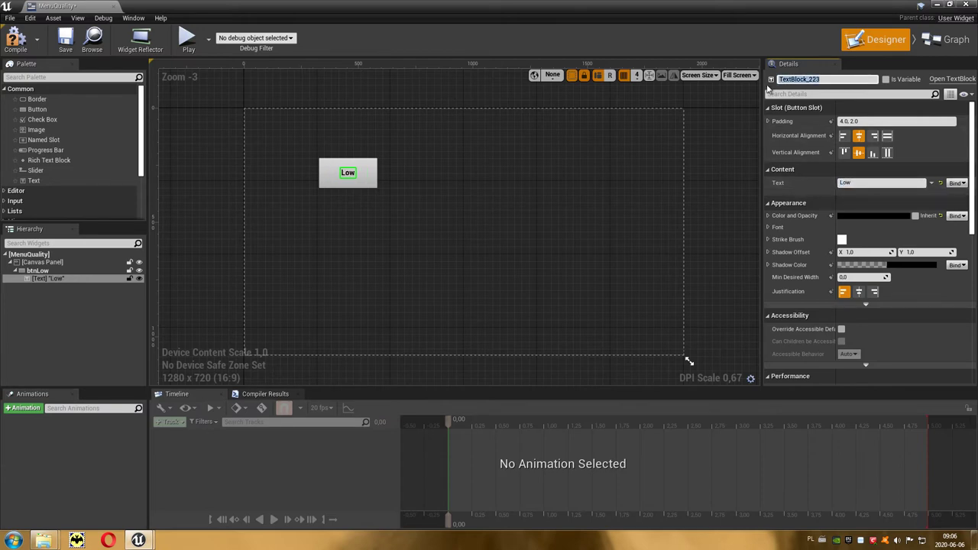
text(txtLow)
key(Return)
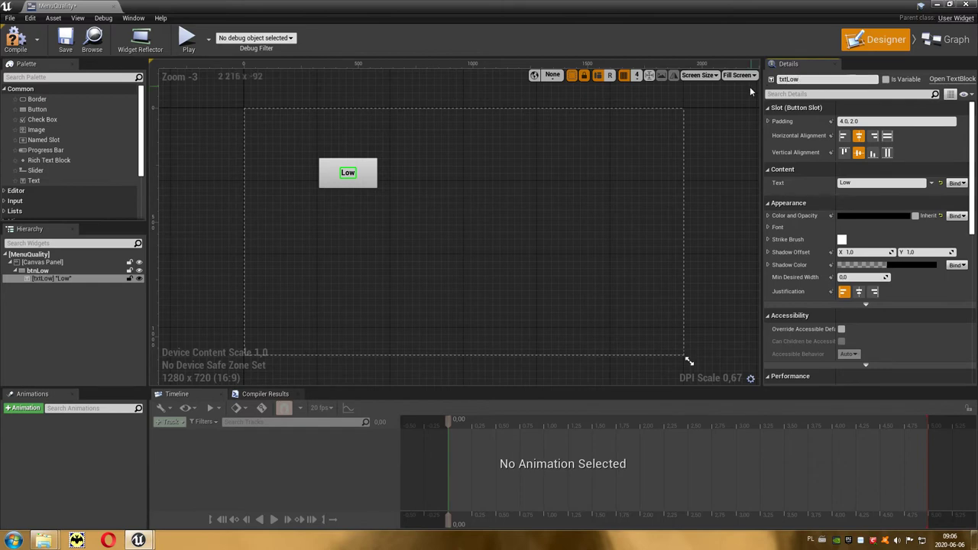
Move the Low, Medium, High and Epic buttons to the canvas centre and add a Text Block above them.
click(344, 168)
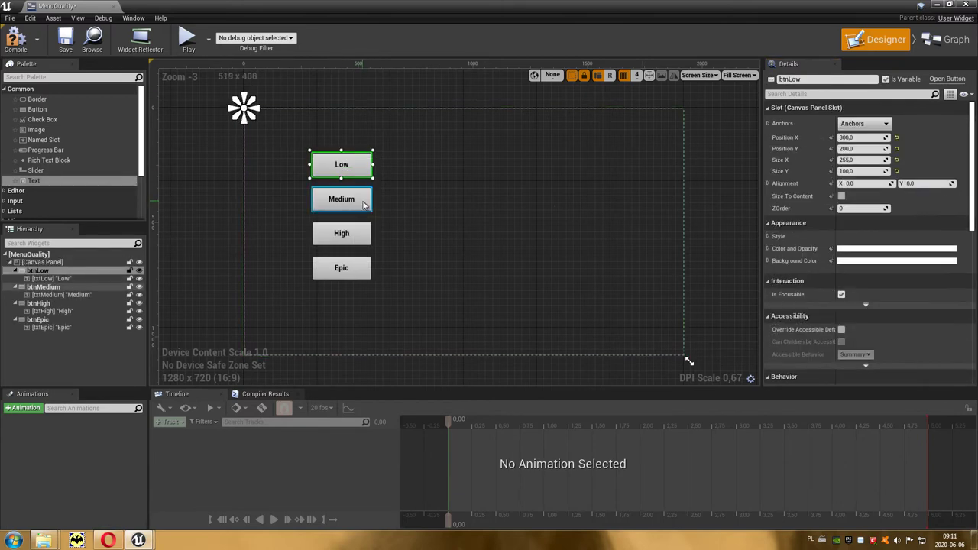
ctrl+click(364, 203)
ctrl+click(365, 235)
ctrl+click(363, 268)
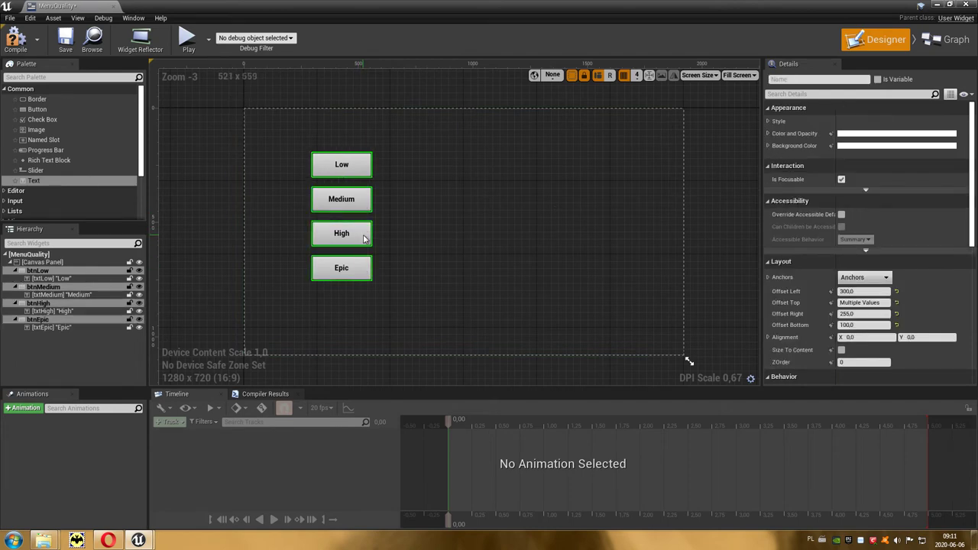
drag(367, 239, 472, 251)
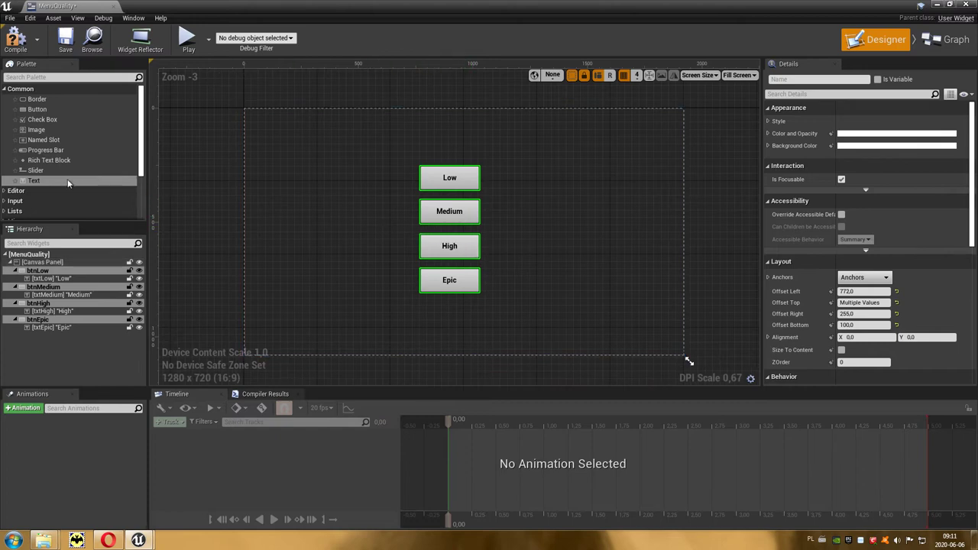
drag(52, 179, 433, 140)
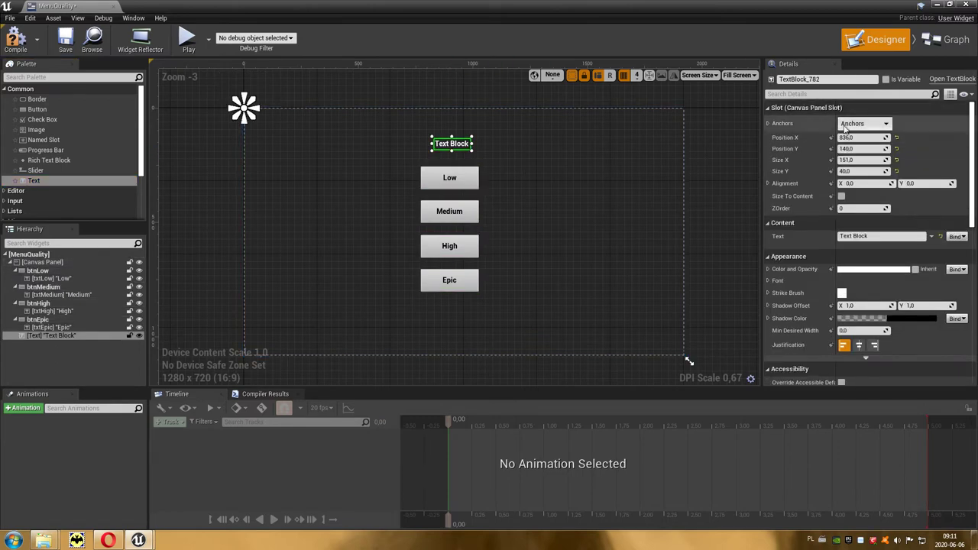
Make the new heading read Quality with centre justification above the buttons.
click(887, 236)
key(ctrl+a)
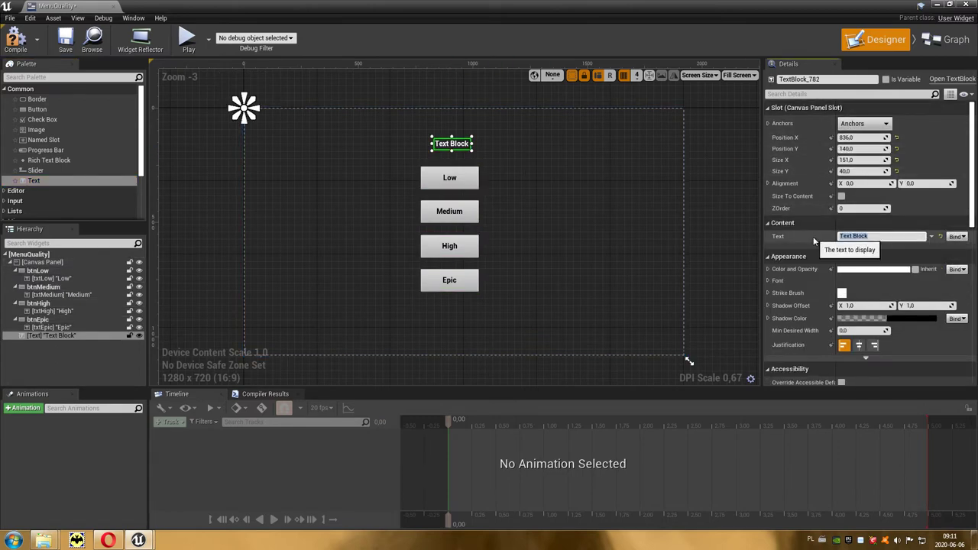
text(Quality)
key(Return)
click(859, 344)
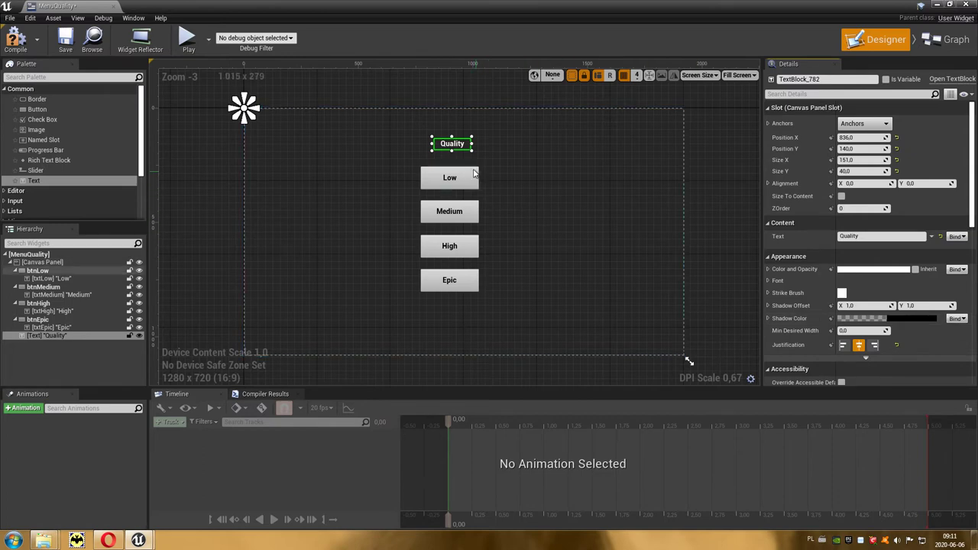
drag(461, 147, 459, 152)
Add an On Clicked event for the btnEpic button.
click(468, 254)
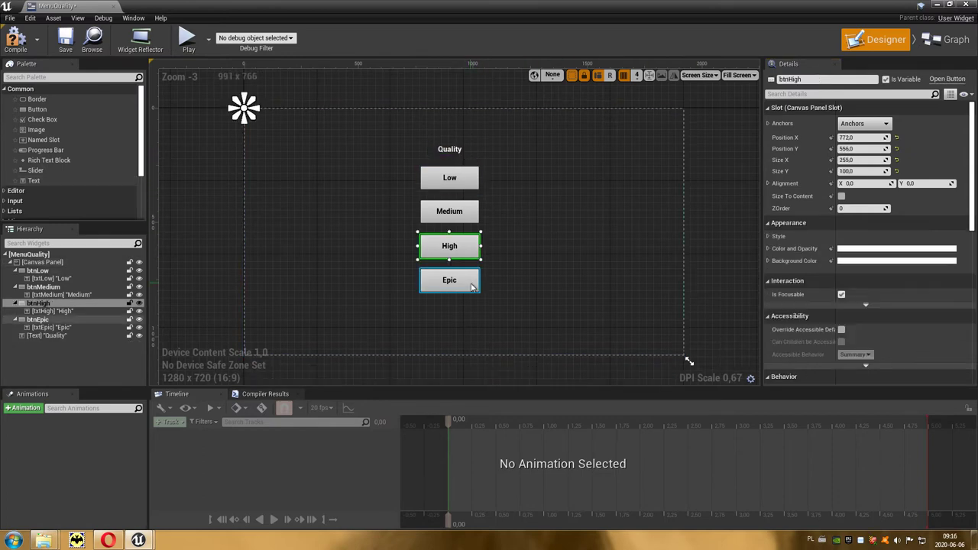
click(472, 287)
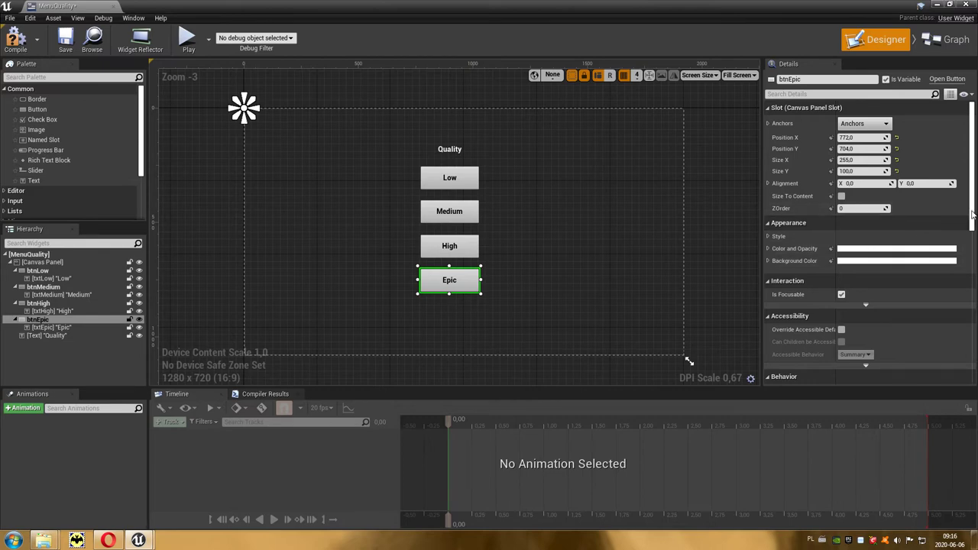
drag(973, 217, 972, 367)
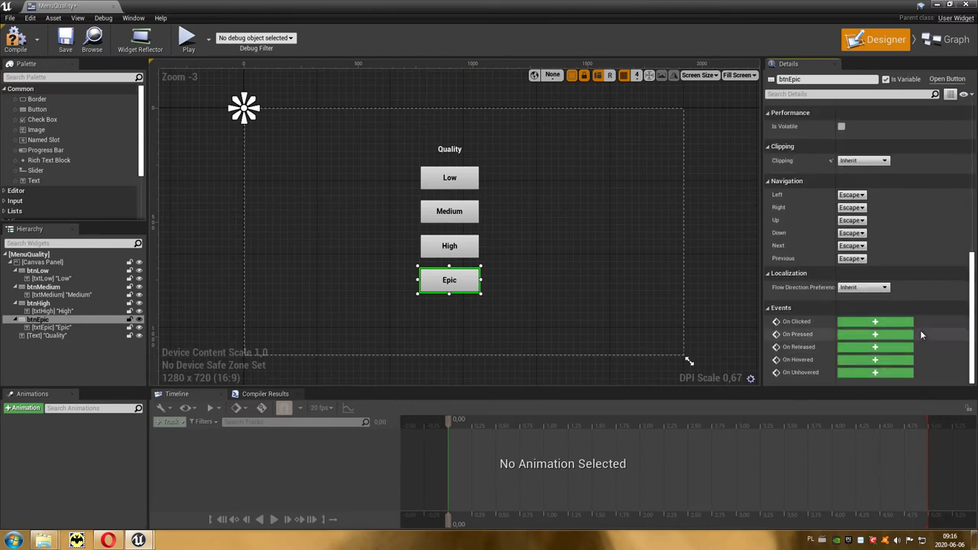
click(882, 325)
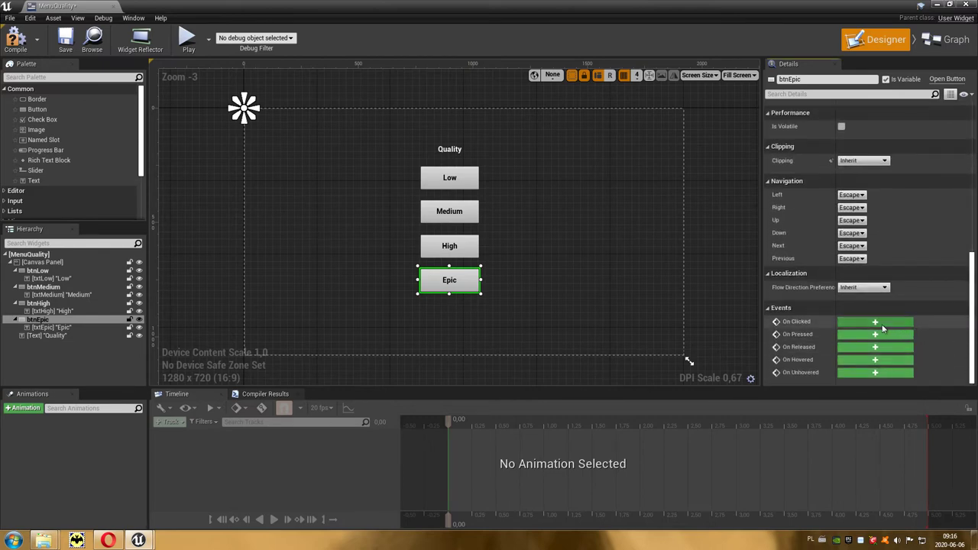
Line up the Low, Medium, High and Epic click events beside scalability nodes 0–3.
scroll(546, 391, down, 1)
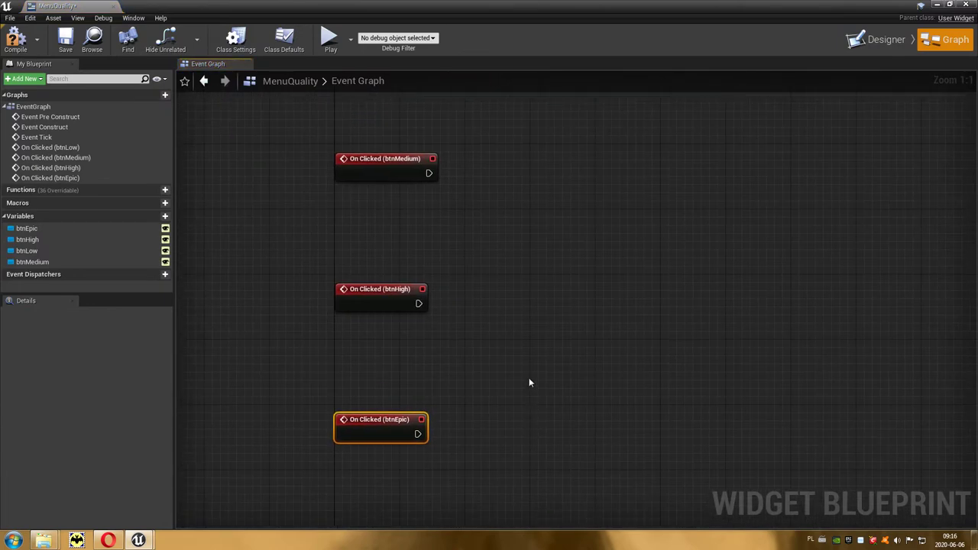
scroll(520, 351, down, 1)
scroll(513, 342, down, 1)
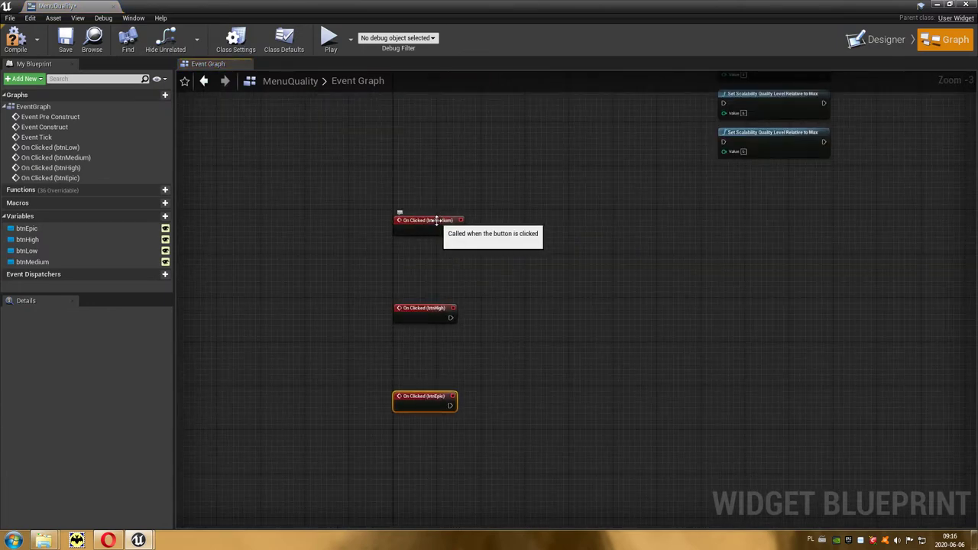
mouse_move(391, 211)
mouse_down()
mouse_move(450, 416)
mouse_move(660, 267)
mouse_up()
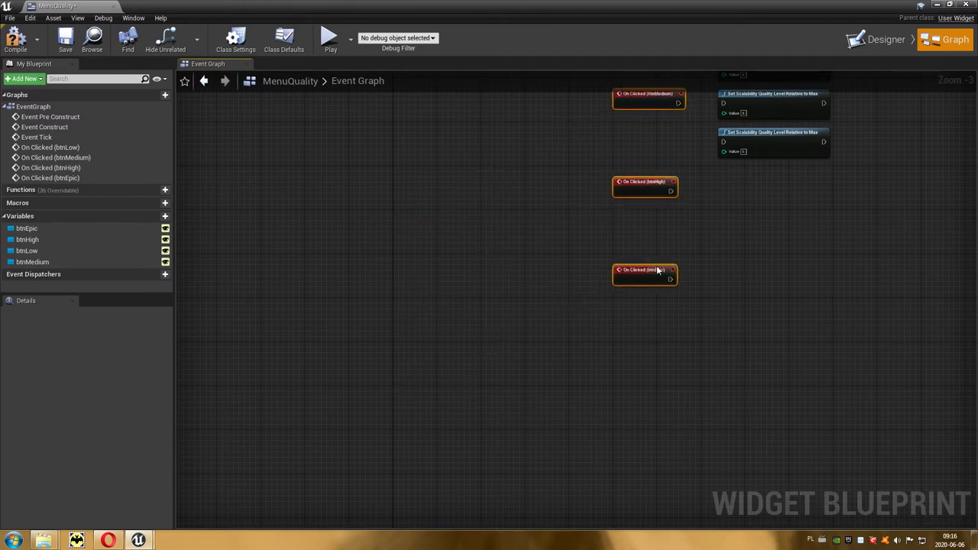
right_drag(736, 242, 560, 454)
drag(437, 227, 466, 150)
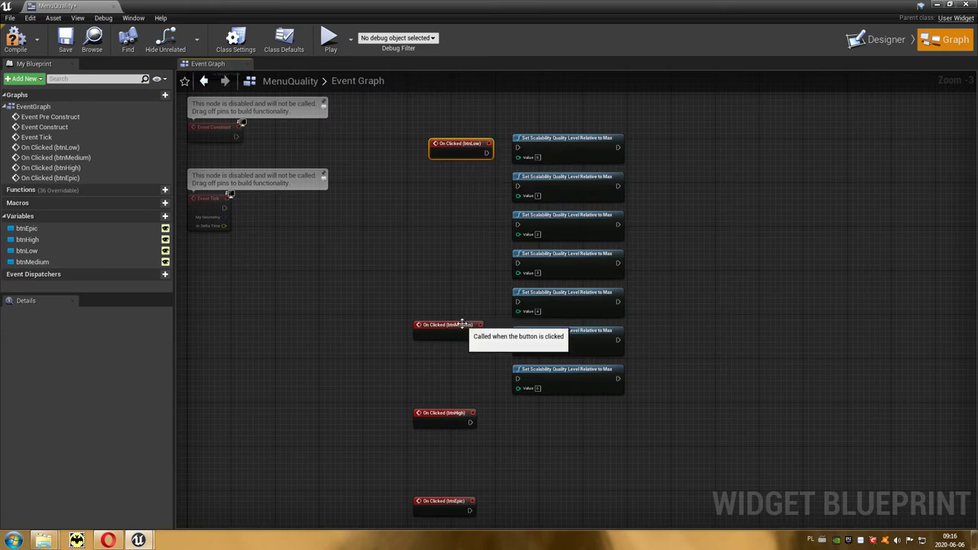
drag(461, 326, 474, 183)
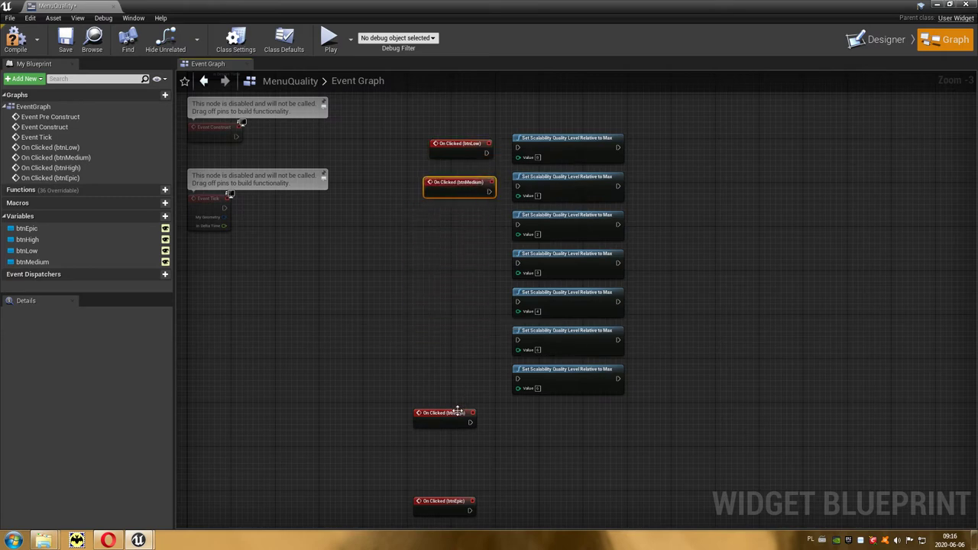
drag(457, 413, 474, 222)
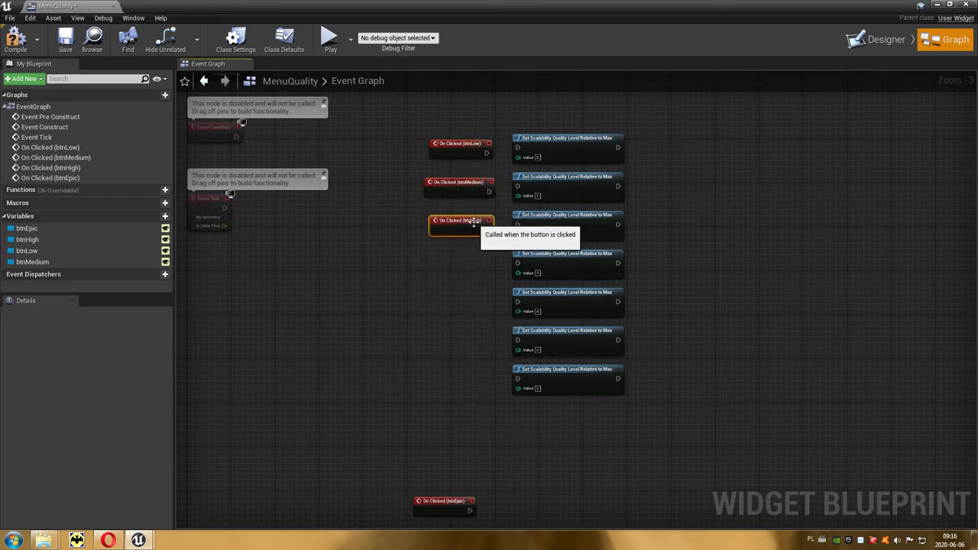
drag(447, 501, 457, 260)
Delete the three surplus Set Scalability nodes with values 4–6.
drag(672, 284, 513, 403)
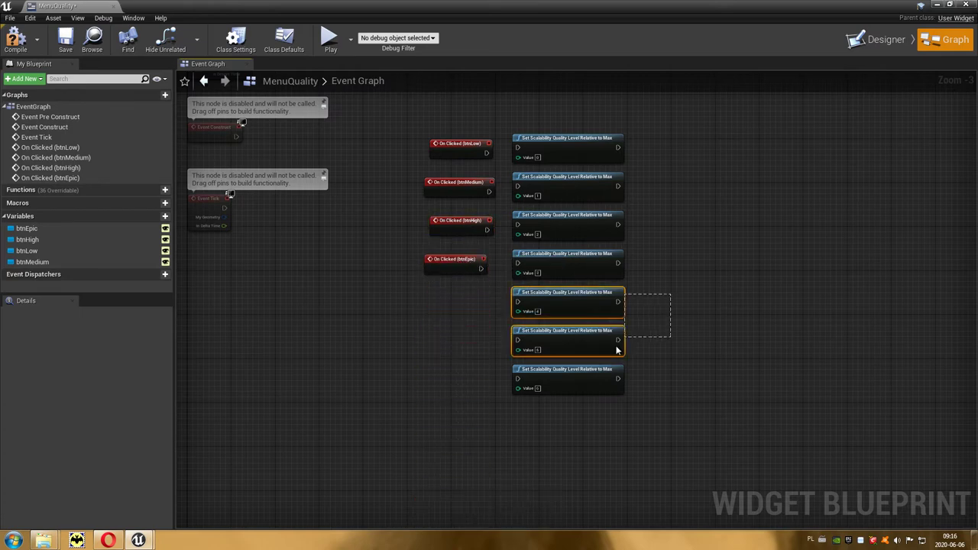
scroll(548, 302, up, 3)
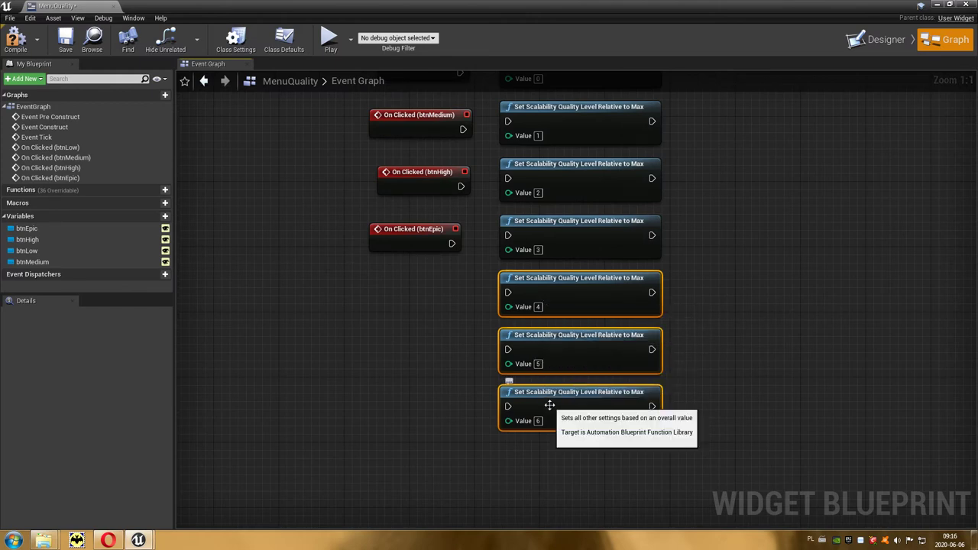
key(Delete)
Wire the btnLow, btnMedium, btnHigh and btnEpic click events to scalability nodes 0–3, then minimize the widget editor.
right_drag(535, 336, 519, 408)
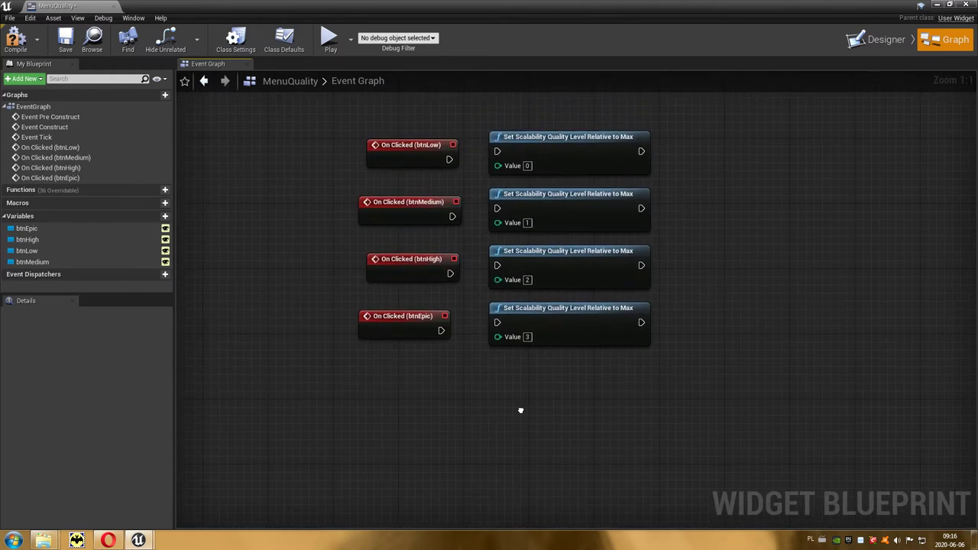
drag(450, 172, 497, 162)
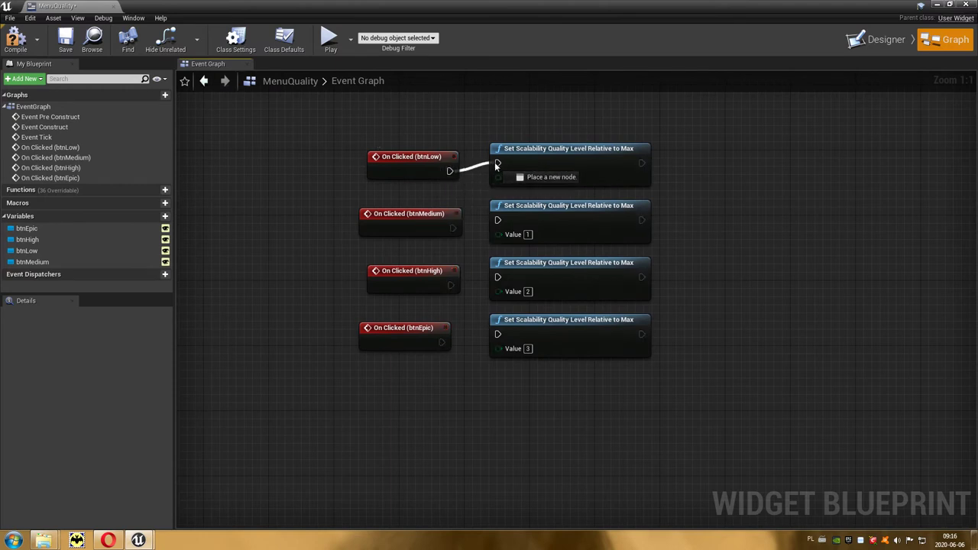
drag(493, 222, 496, 221)
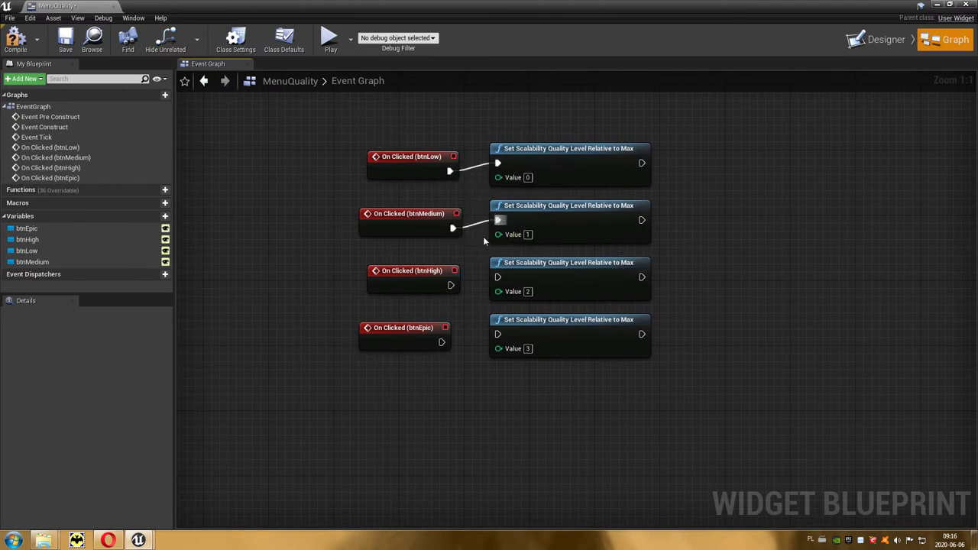
drag(450, 285, 497, 277)
drag(441, 343, 497, 334)
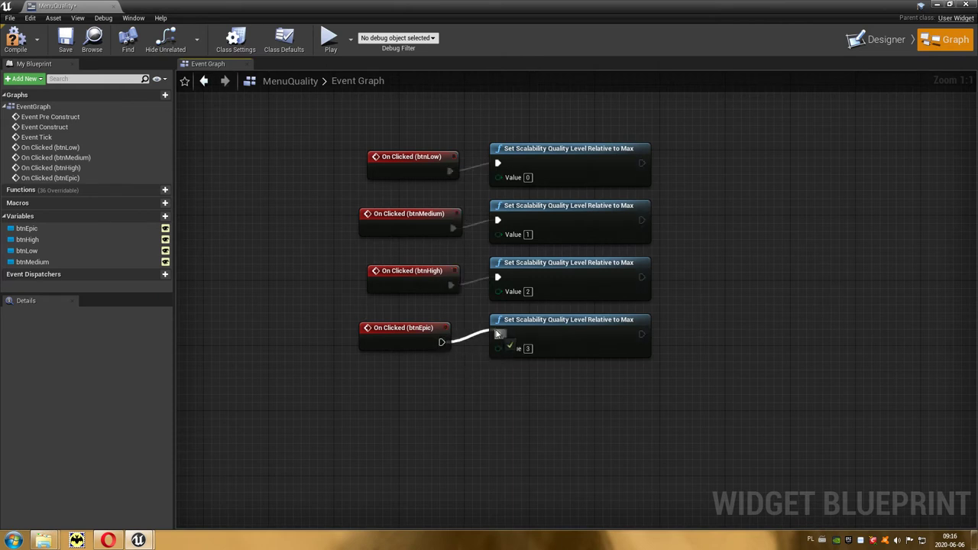
click(432, 330)
drag(432, 330, 441, 330)
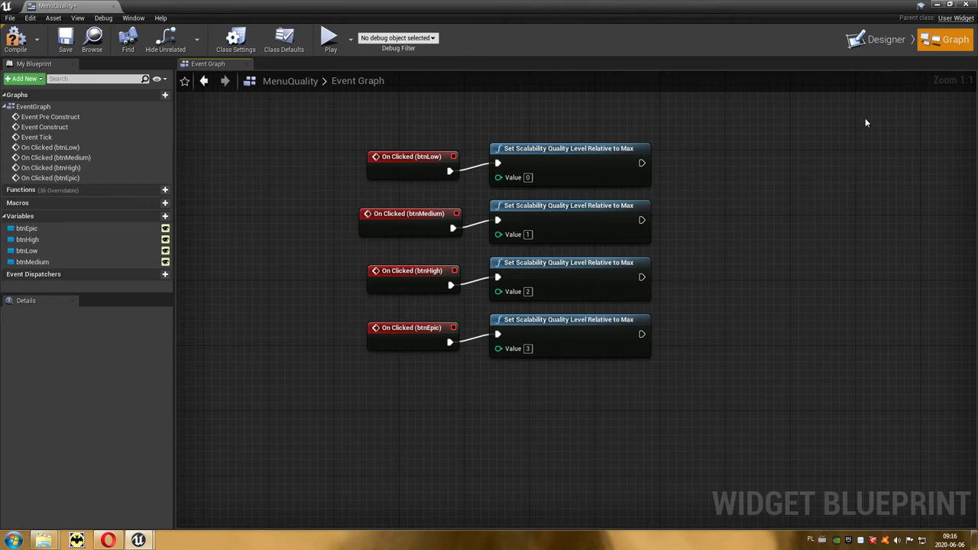
click(878, 40)
click(935, 7)
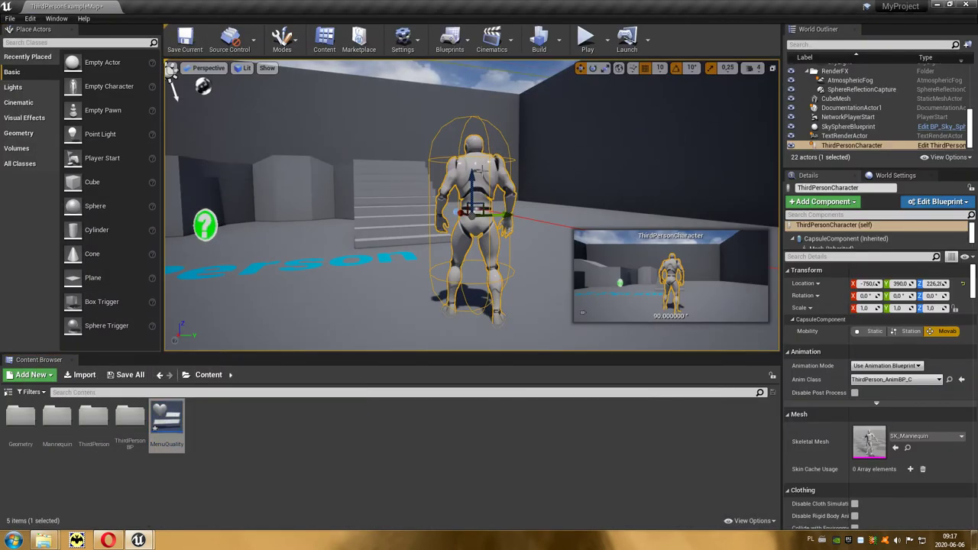
Open the ThirdPersonCharacter Blueprint Editor and place an Escape key event node in its Event Graph.
click(946, 208)
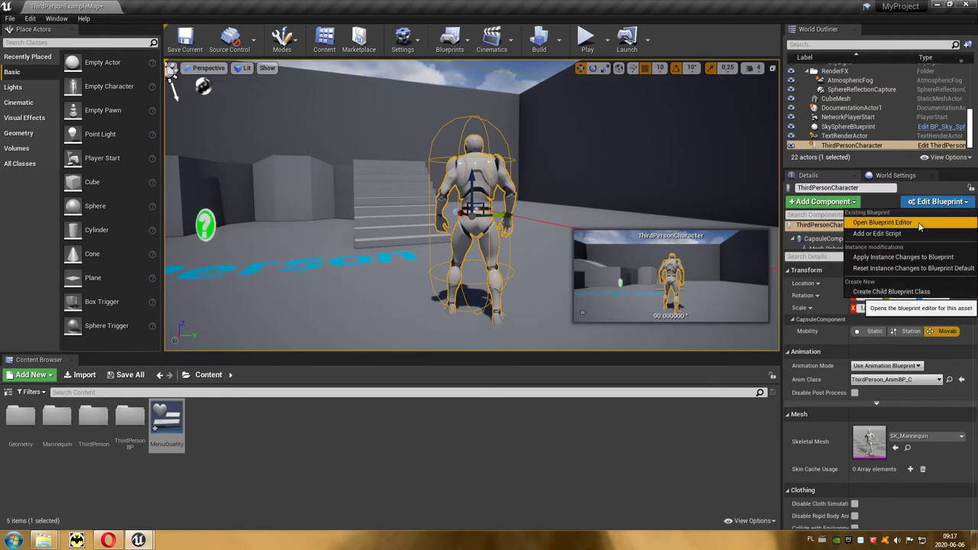
click(929, 224)
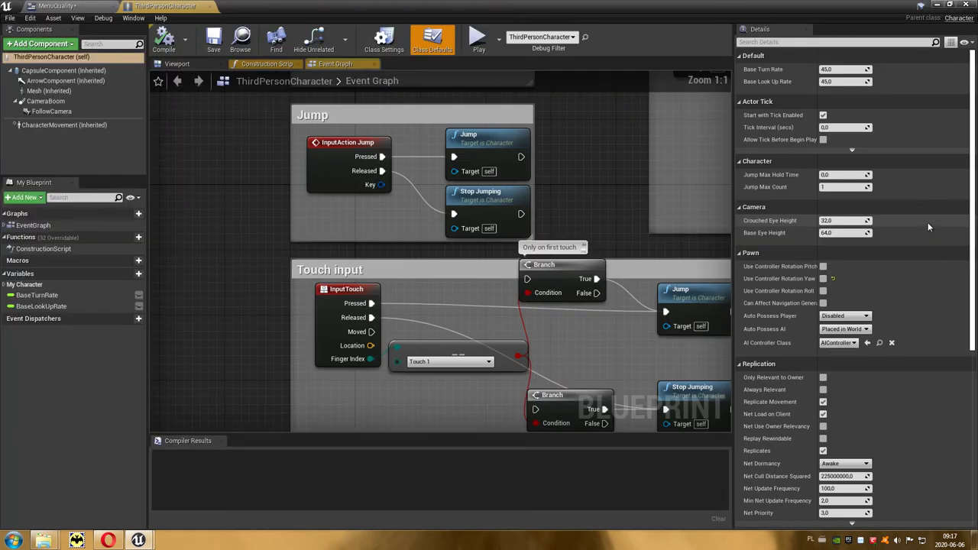
right_drag(240, 257, 594, 276)
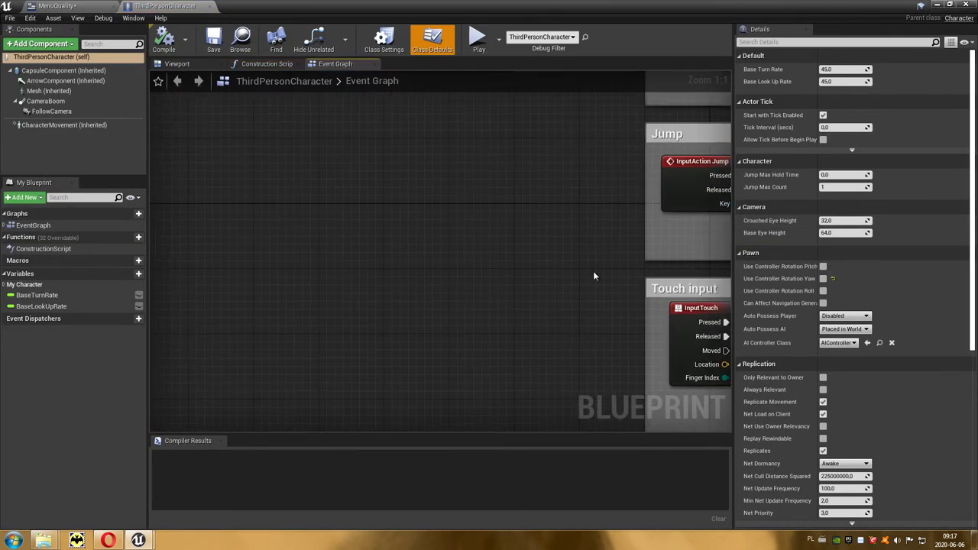
right_click(324, 218)
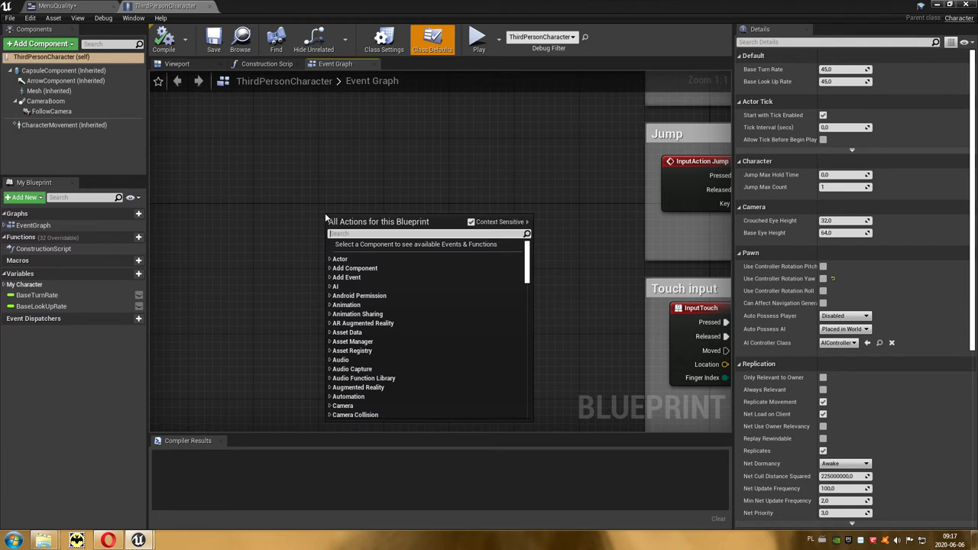
text(esc)
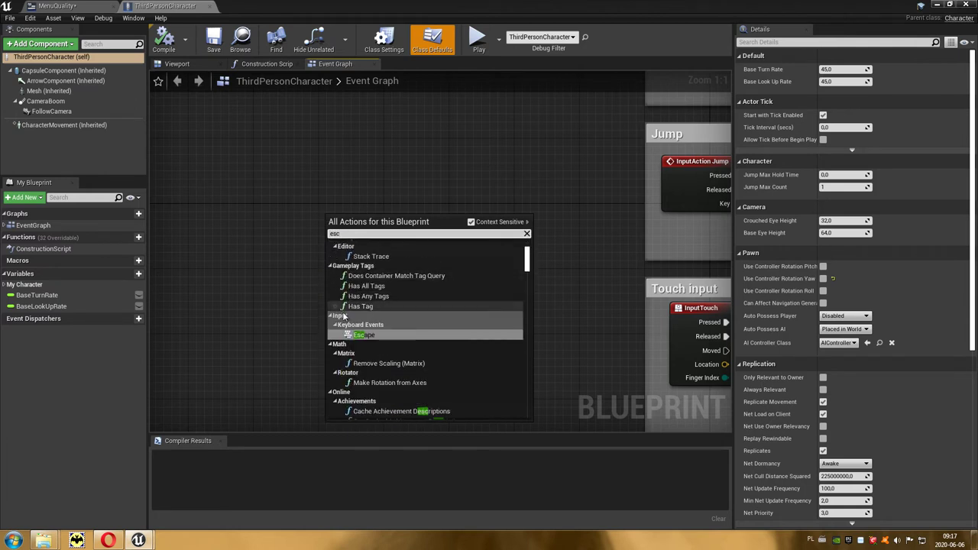
click(389, 336)
drag(369, 223, 312, 174)
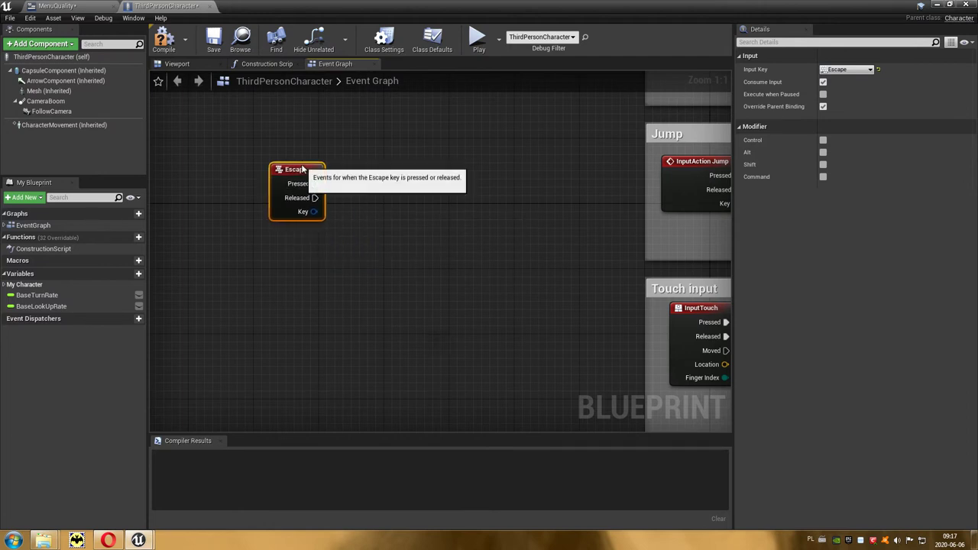
Add a Q key event below Escape, then search 'crea' from Escape's Pressed pin.
right_click(280, 257)
text(q)
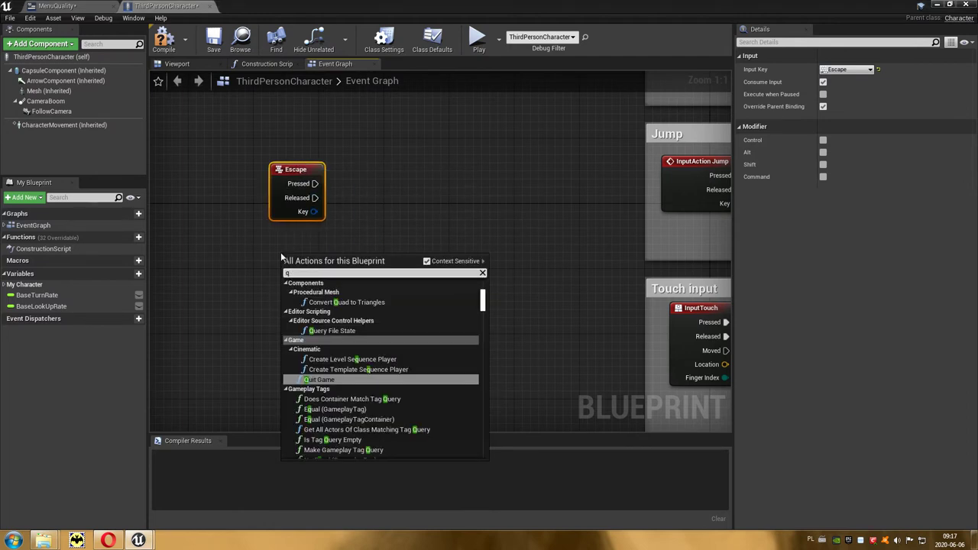
text( k)
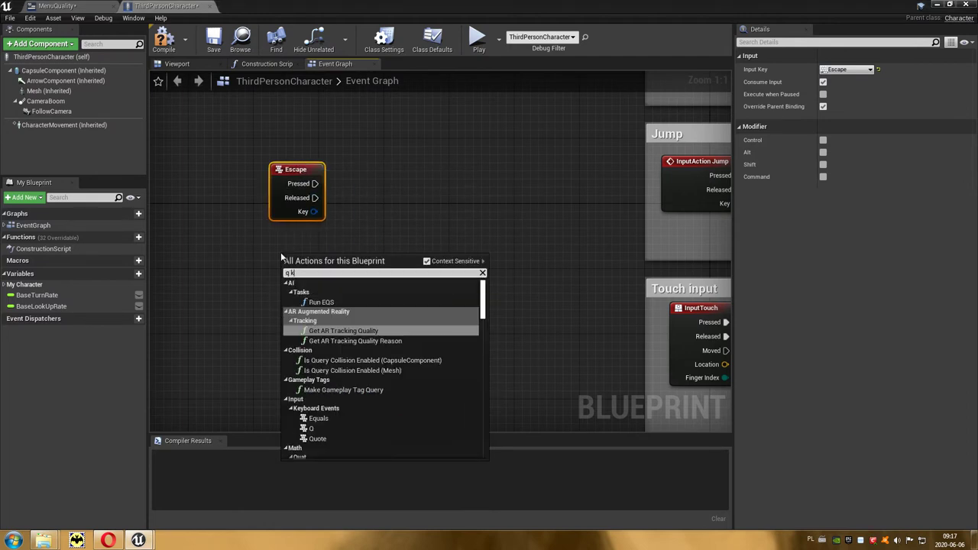
text(e)
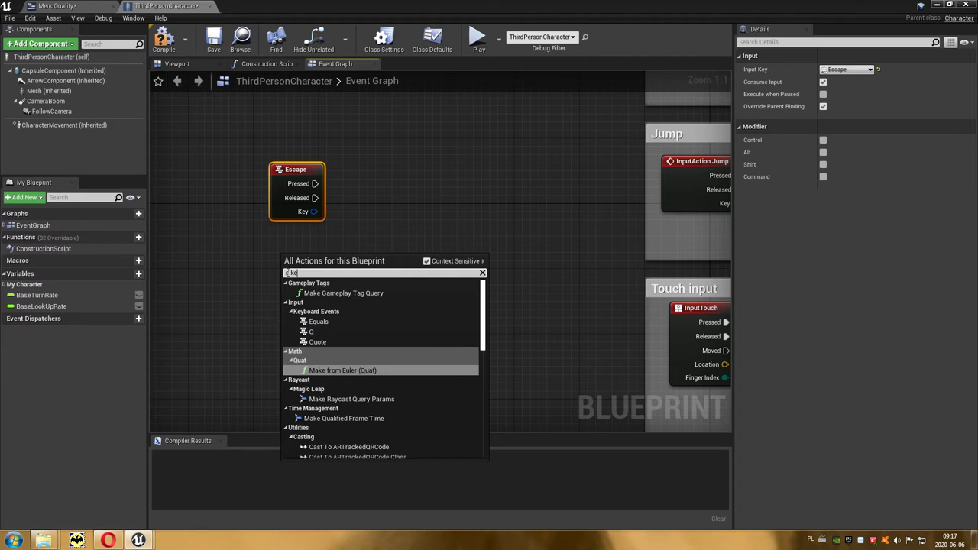
click(311, 332)
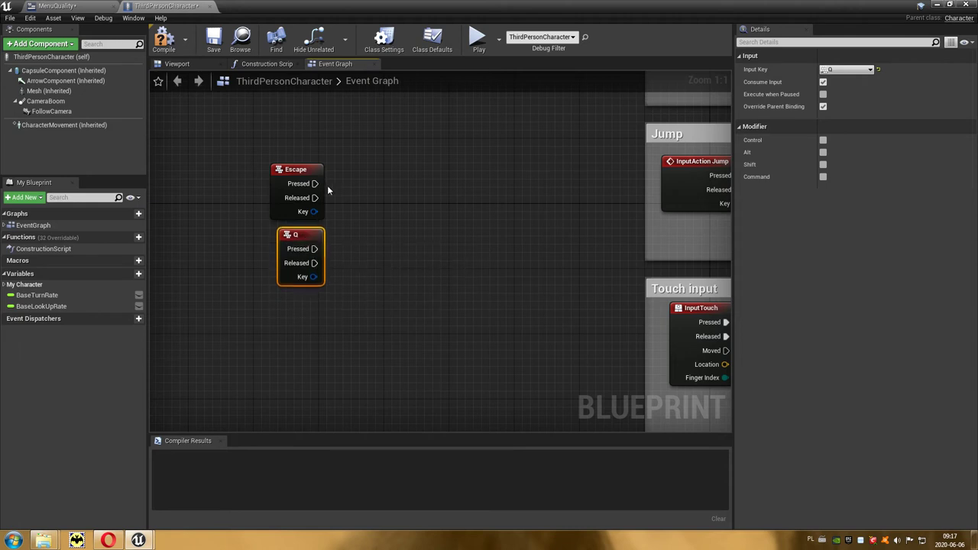
drag(314, 183, 371, 188)
text(c)
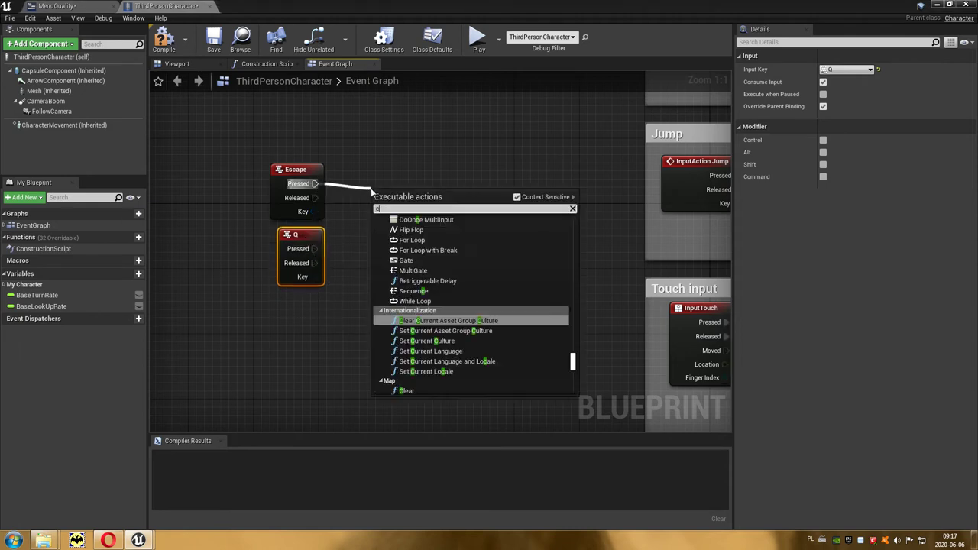
text(reat)
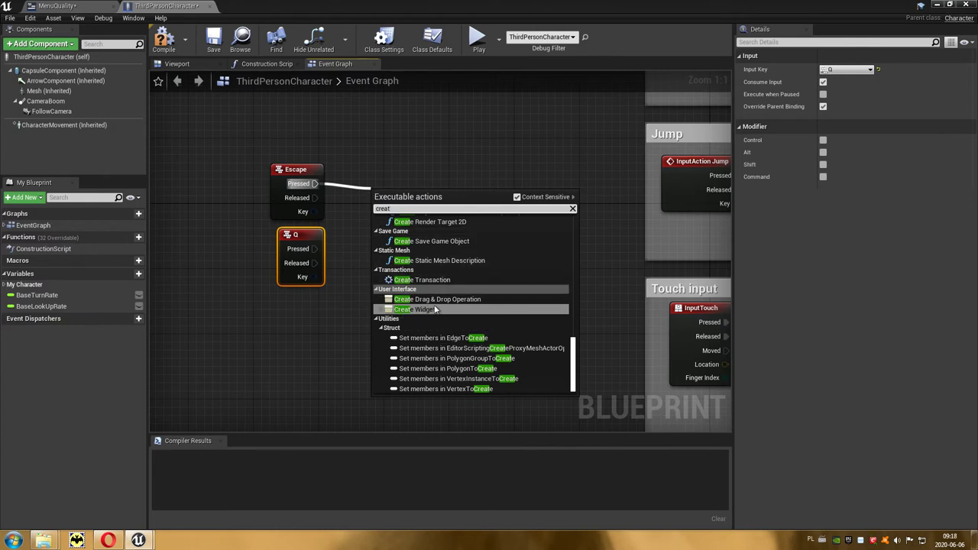
Add a Create Widget node run by Escape and Q, with its class set to Menu Quality.
click(453, 310)
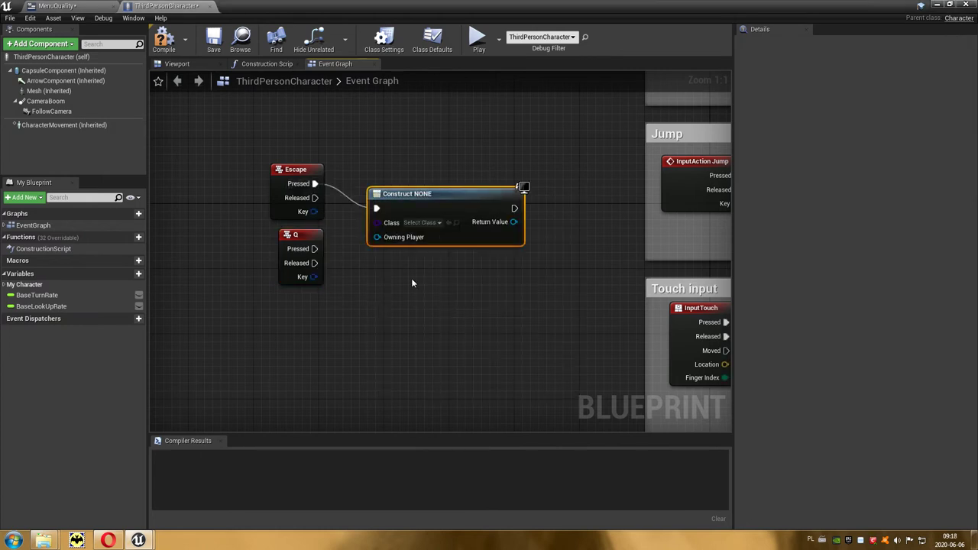
drag(314, 248, 376, 209)
drag(685, 17, 718, 65)
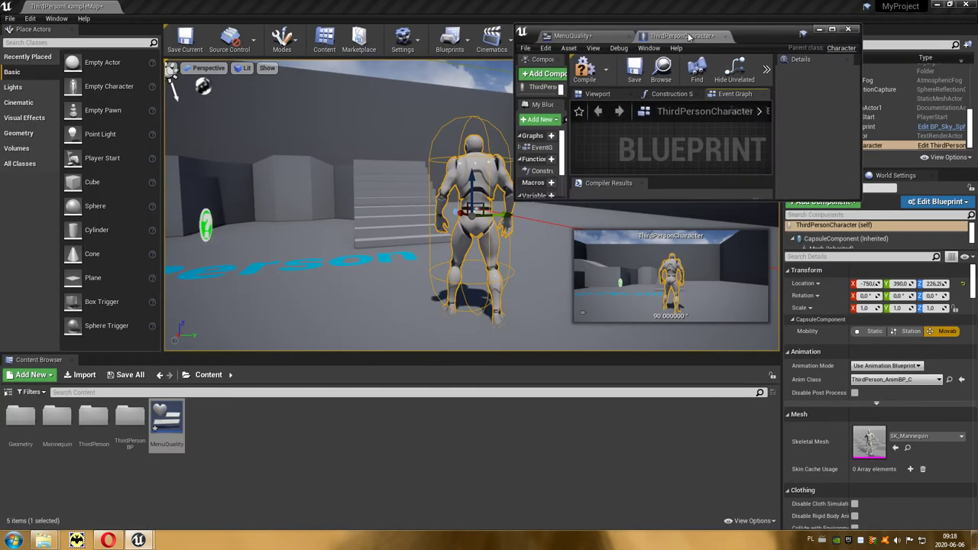
click(162, 423)
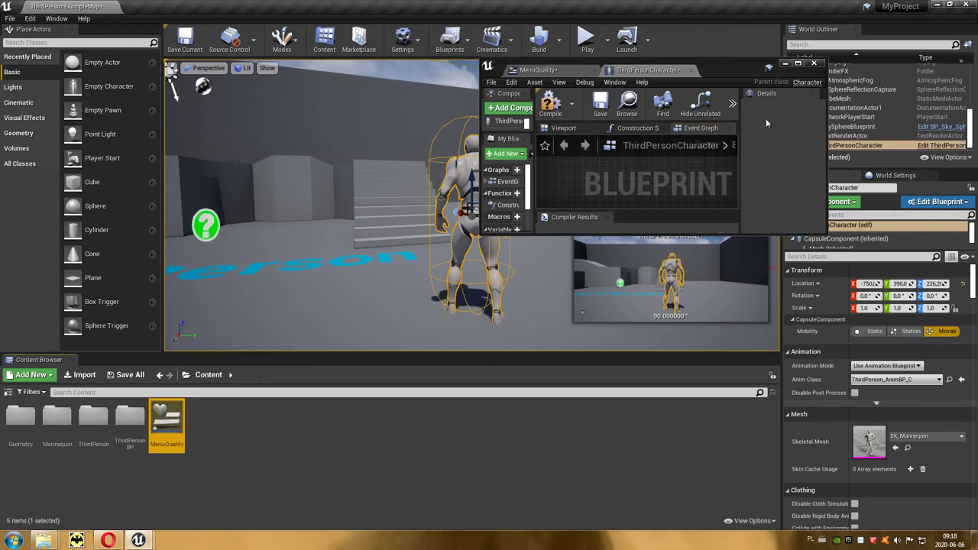
click(798, 65)
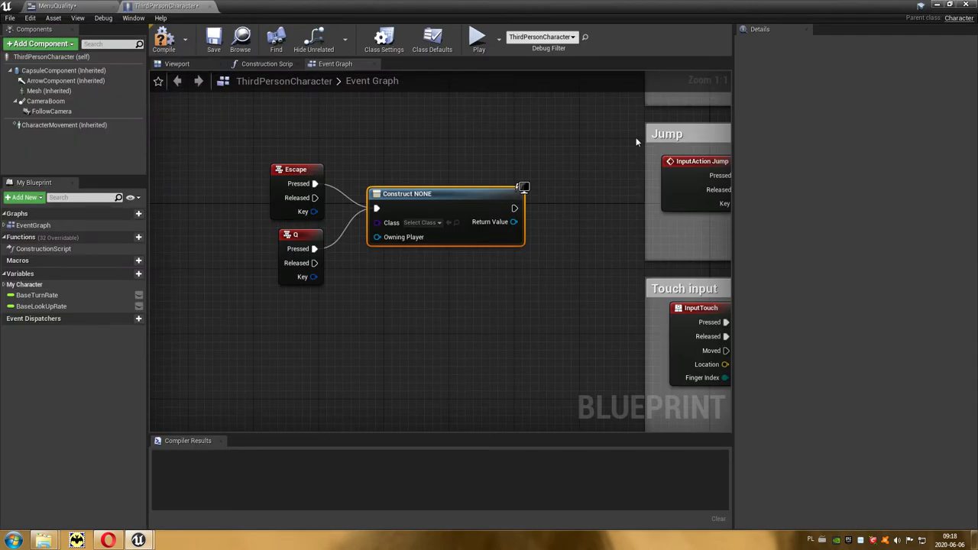
click(449, 223)
Feed a Get Player Controller node into the widget's Owning Player input.
right_drag(430, 289, 362, 311)
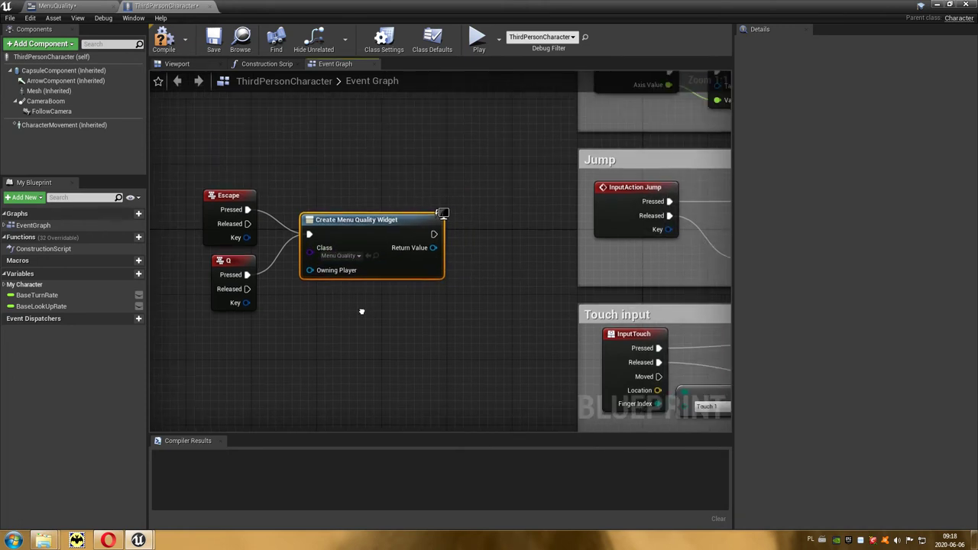
drag(309, 270, 266, 336)
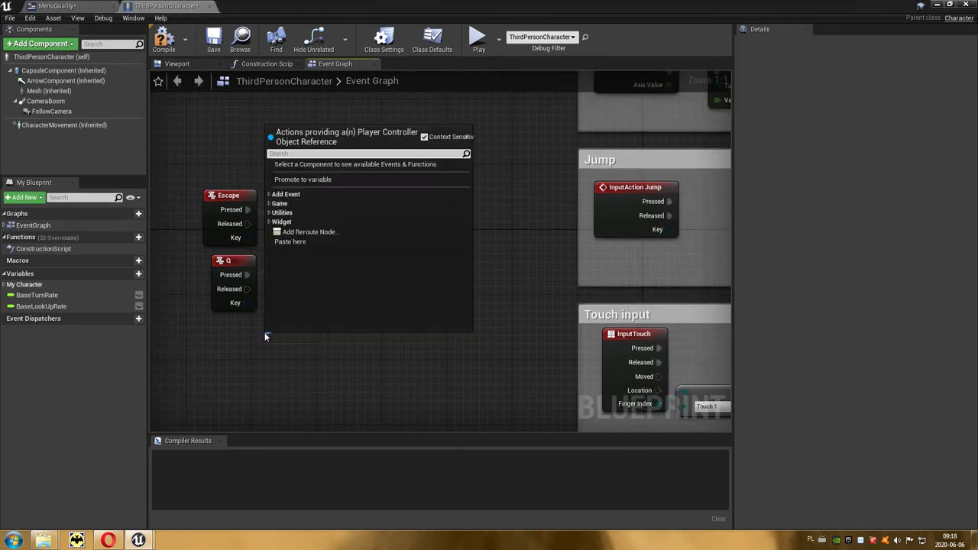
text(play)
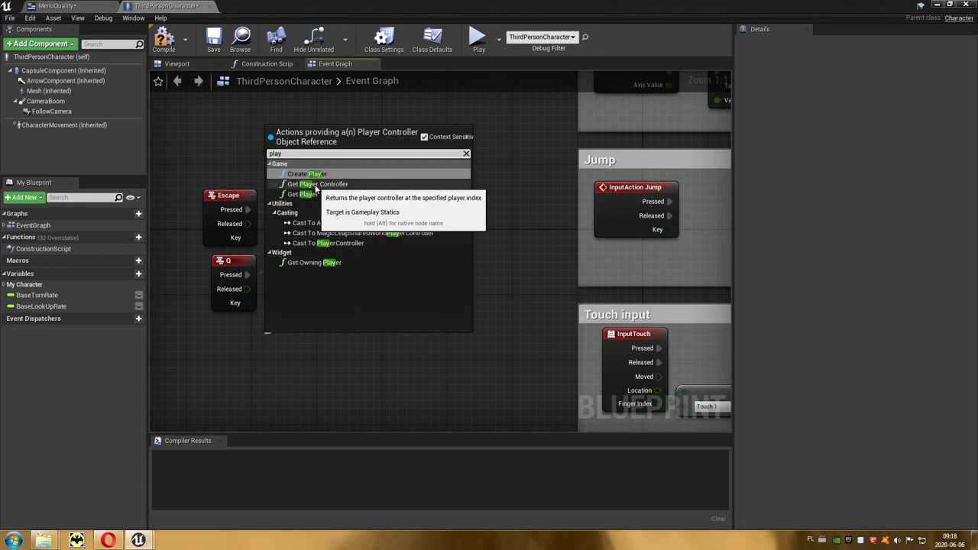
click(329, 184)
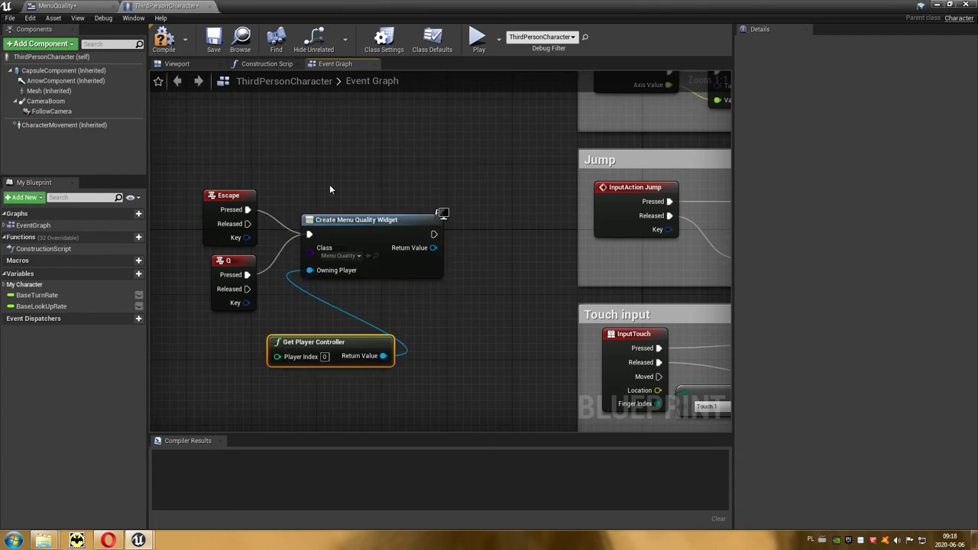
drag(331, 338, 197, 338)
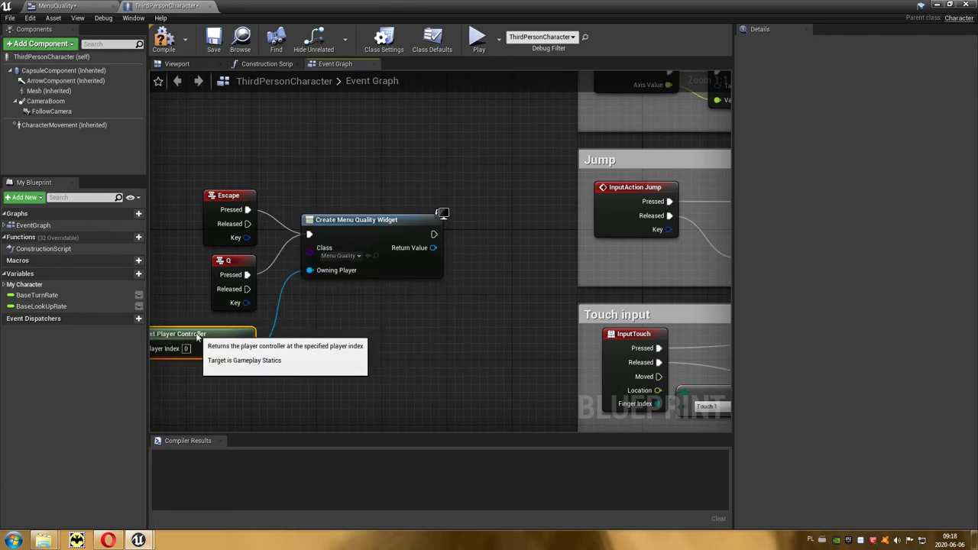
right_drag(344, 323, 278, 349)
drag(367, 272, 404, 276)
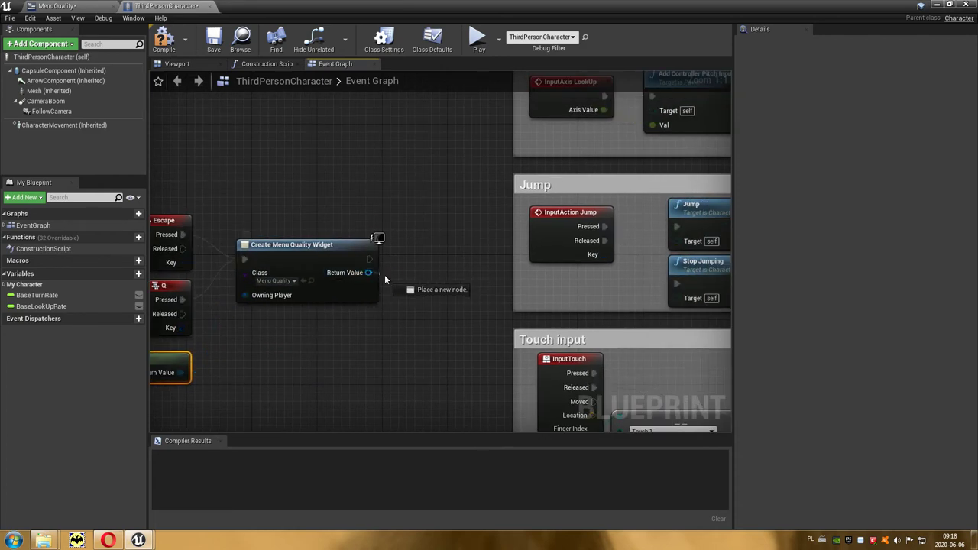
text(addt)
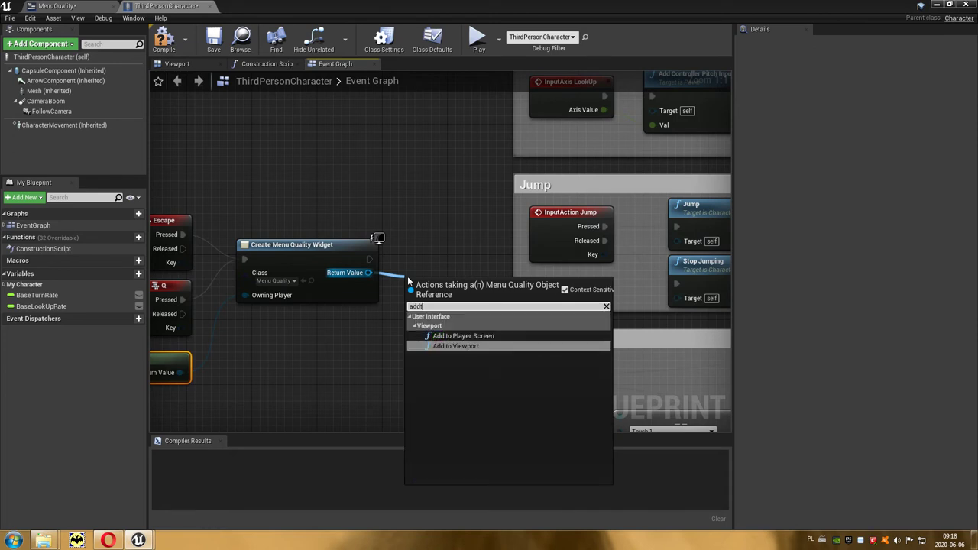
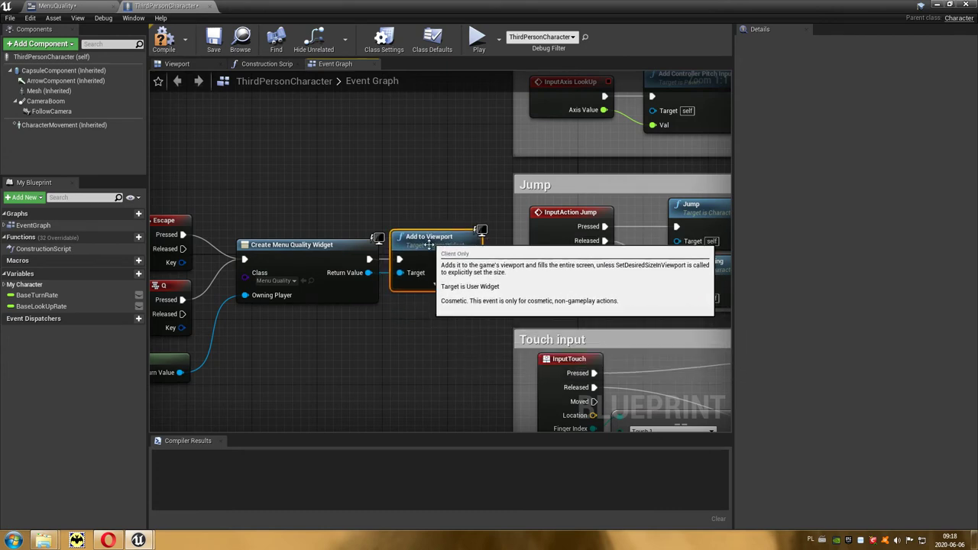
Compile the blueprint, then search 'game and' for a node following Add to Viewport's execution pin.
key(F7)
mouse_move(472, 259)
mouse_down()
mouse_move(313, 370)
mouse_move(294, 370)
mouse_up()
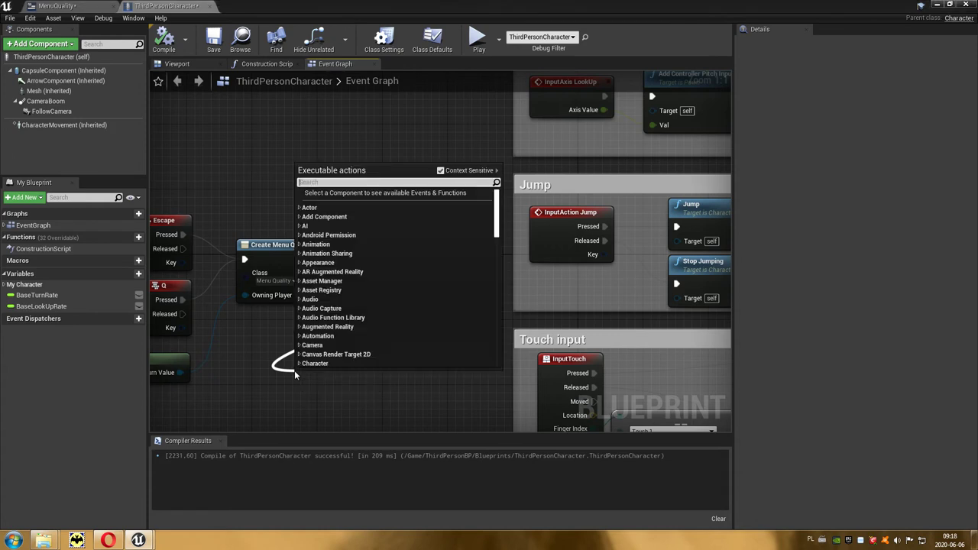
text(g)
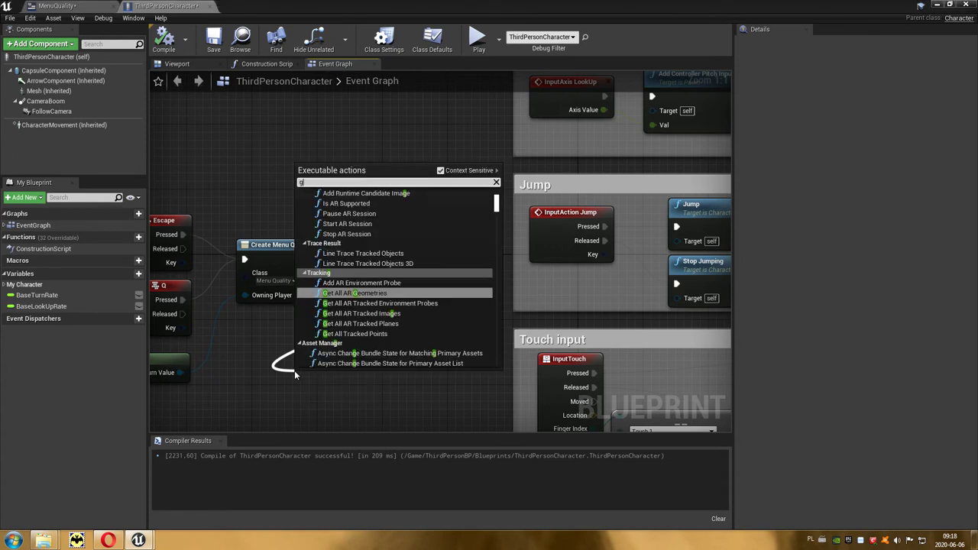
text(ame and)
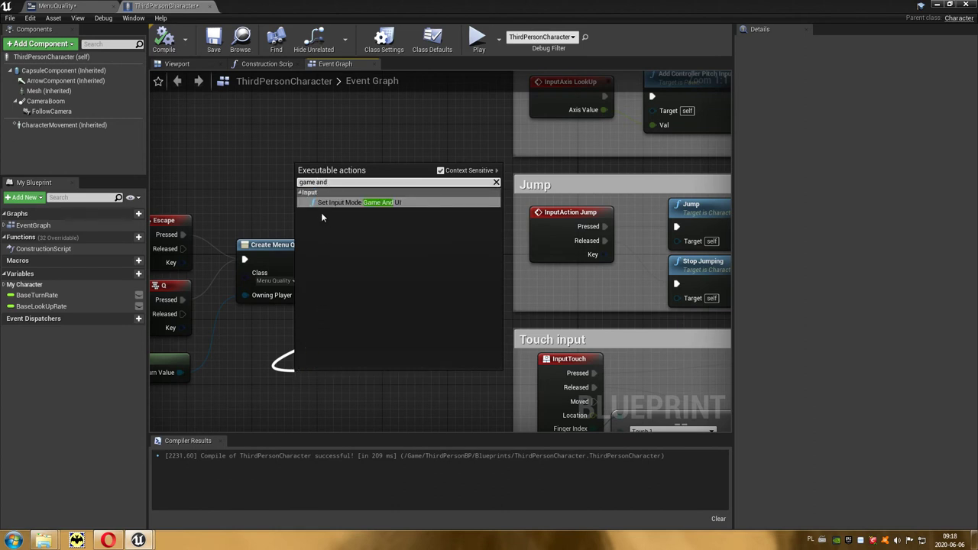
Add Set Input Mode Game And UI, fed by Get Player Controller and the Menu Quality widget as focus.
click(387, 205)
right_drag(397, 364, 484, 268)
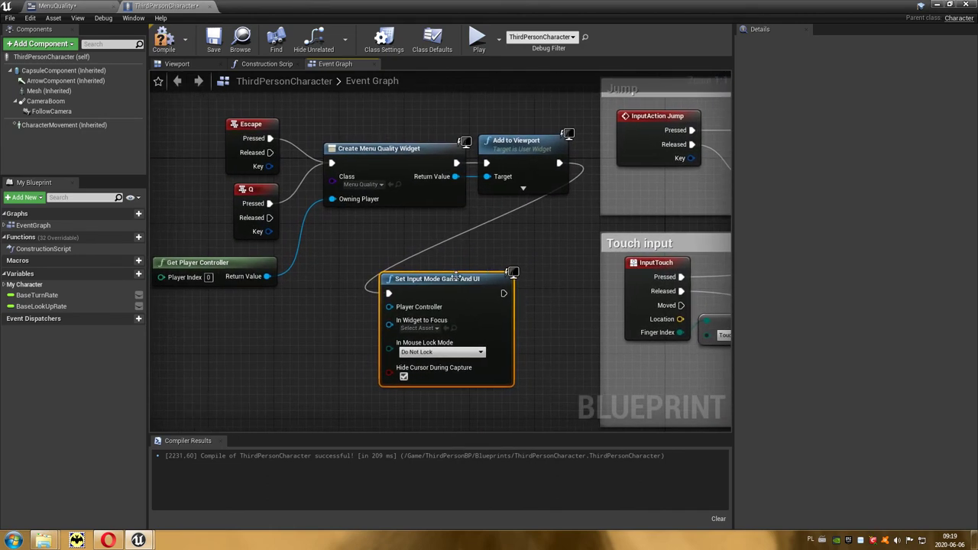
drag(389, 306, 267, 276)
drag(388, 323, 456, 180)
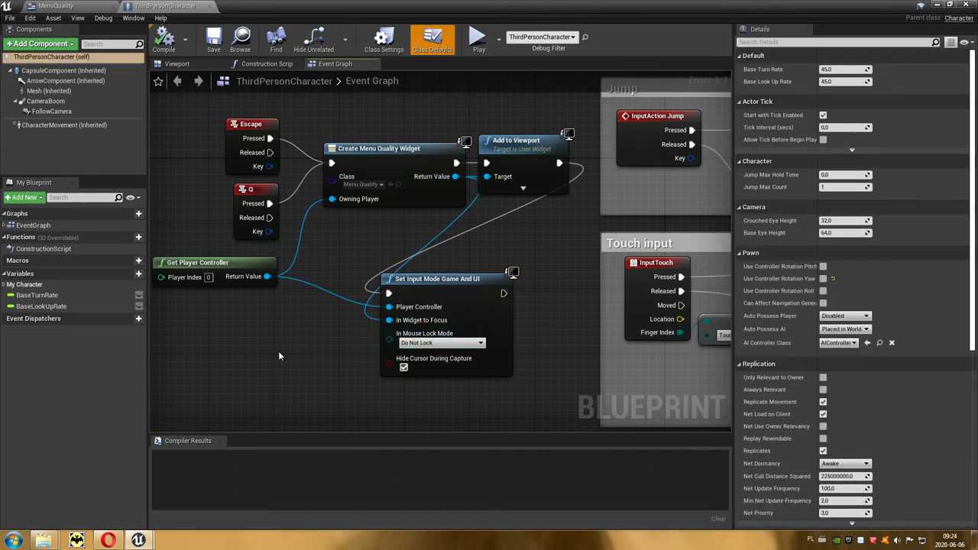
Add a Set Show Mouse Cursor node and place it beneath Set Input Mode.
right_click(278, 351)
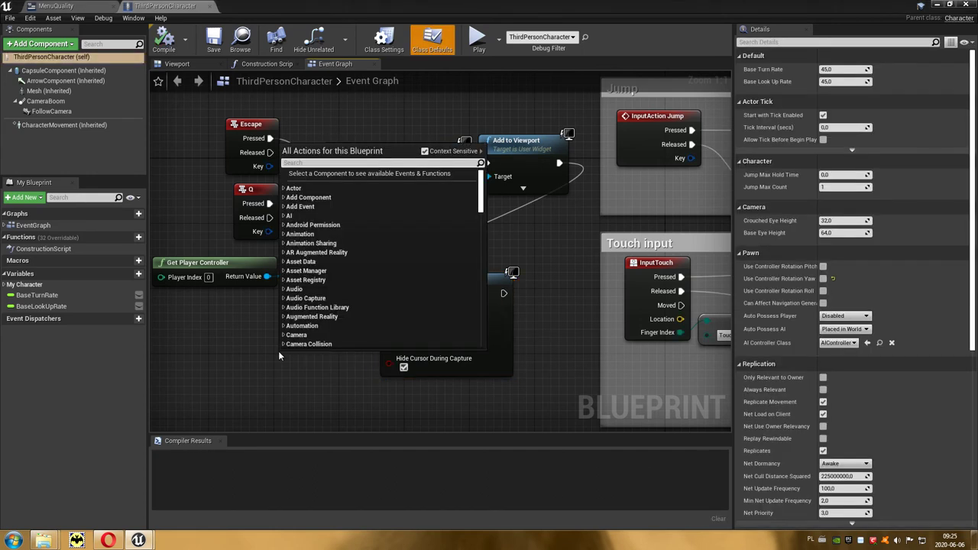
text(mou)
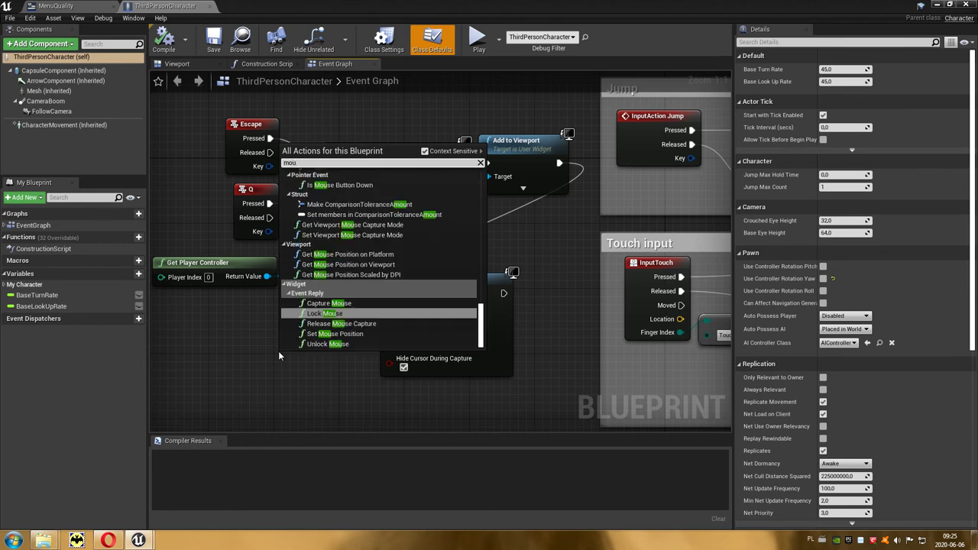
text(se )
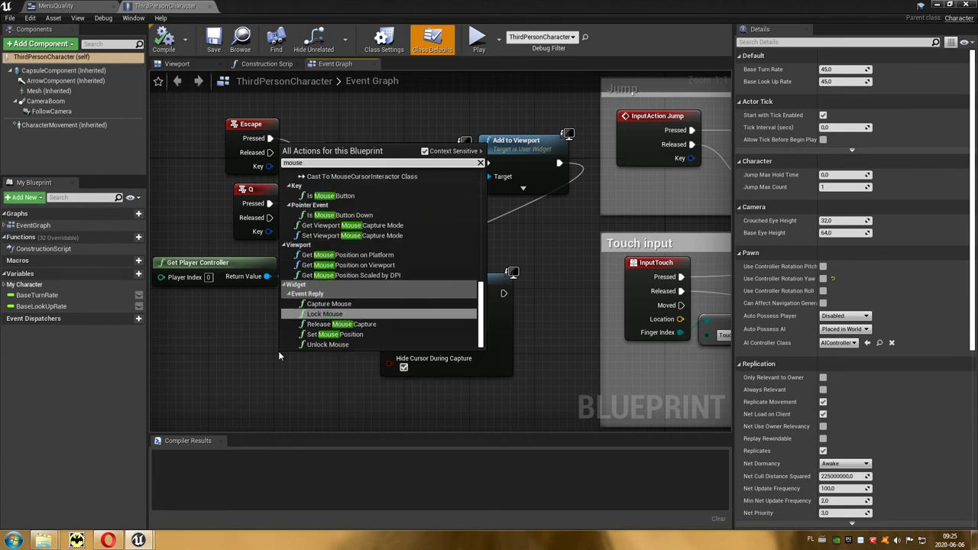
text(cu)
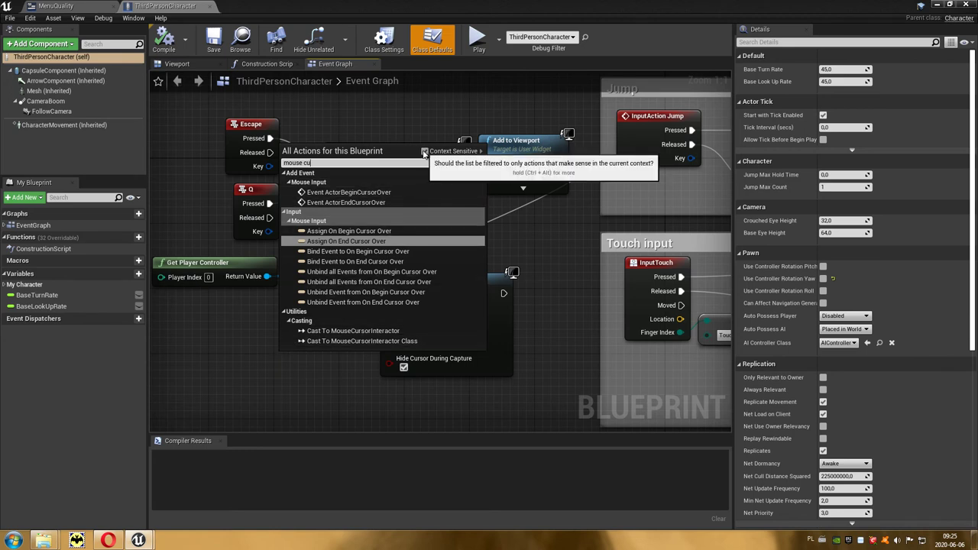
click(424, 152)
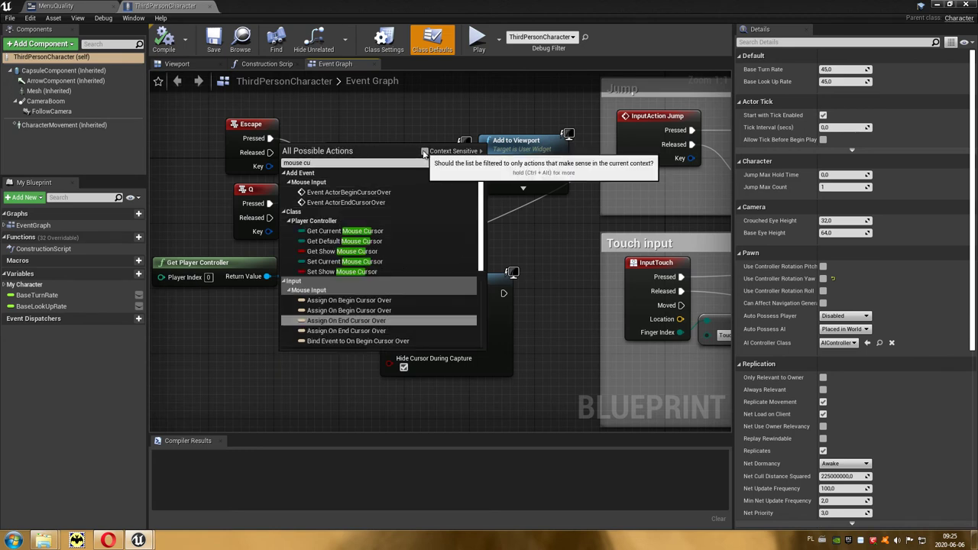
click(363, 272)
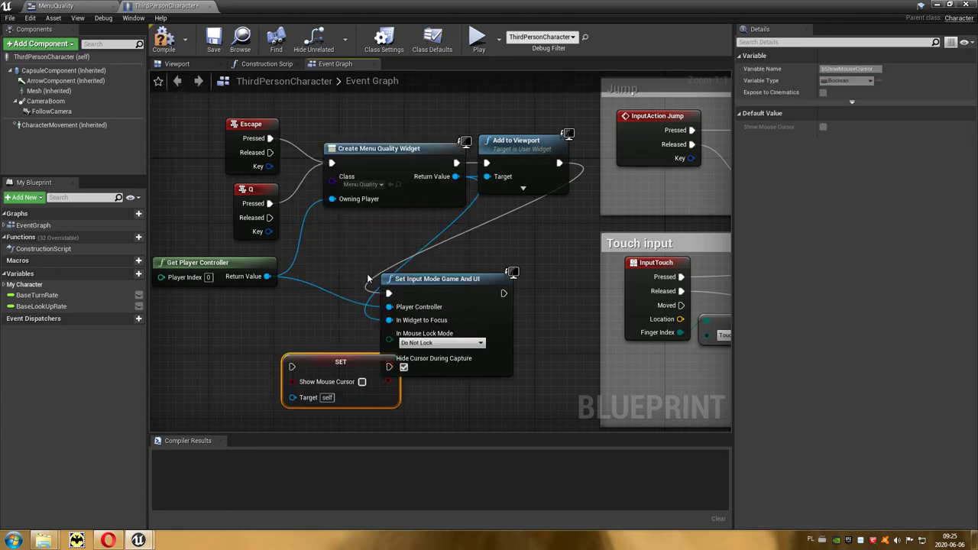
right_drag(344, 304, 263, 280)
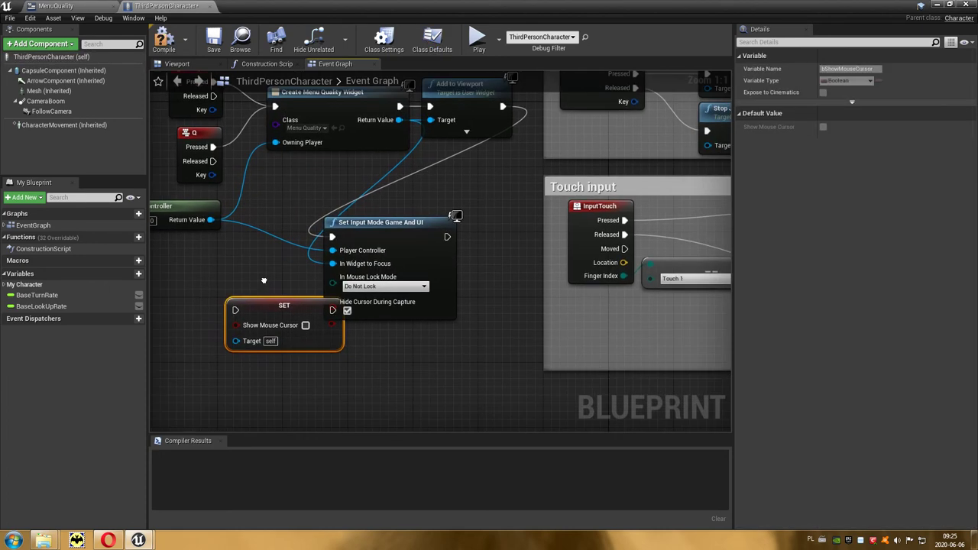
right_click(391, 359)
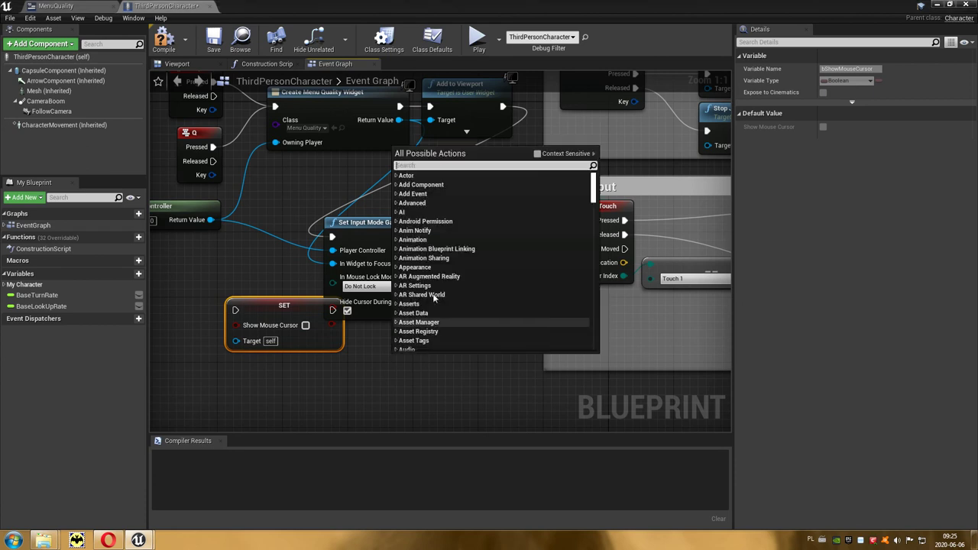
click(538, 154)
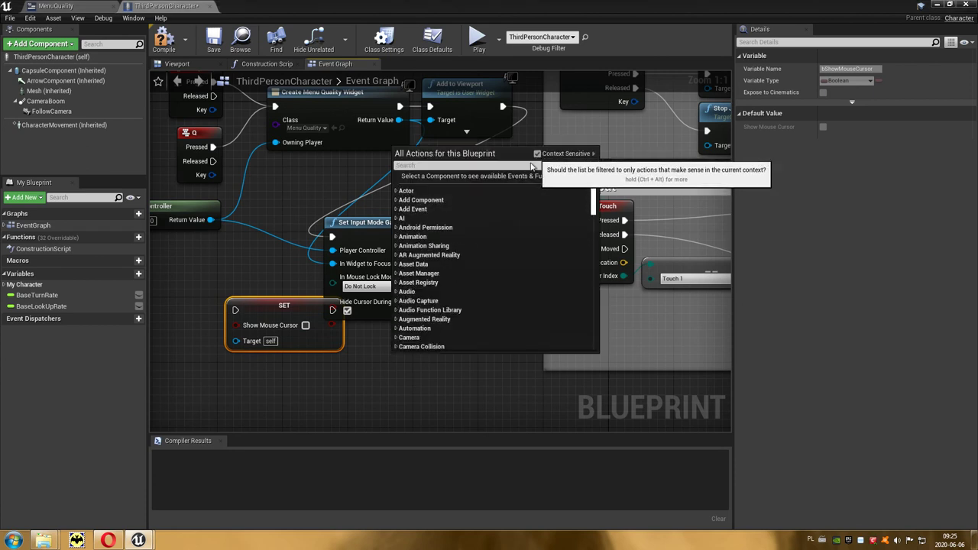
click(355, 379)
mouse_move(295, 310)
mouse_down()
mouse_move(402, 351)
mouse_move(410, 342)
mouse_up()
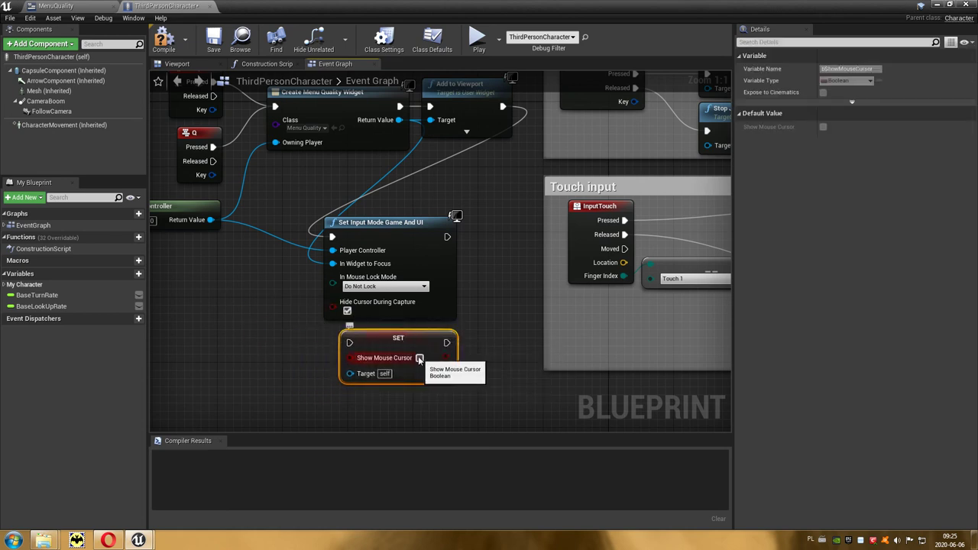
Tick Show Mouse Cursor, chain it after Set Input Mode, target the player controller, and compile.
click(419, 357)
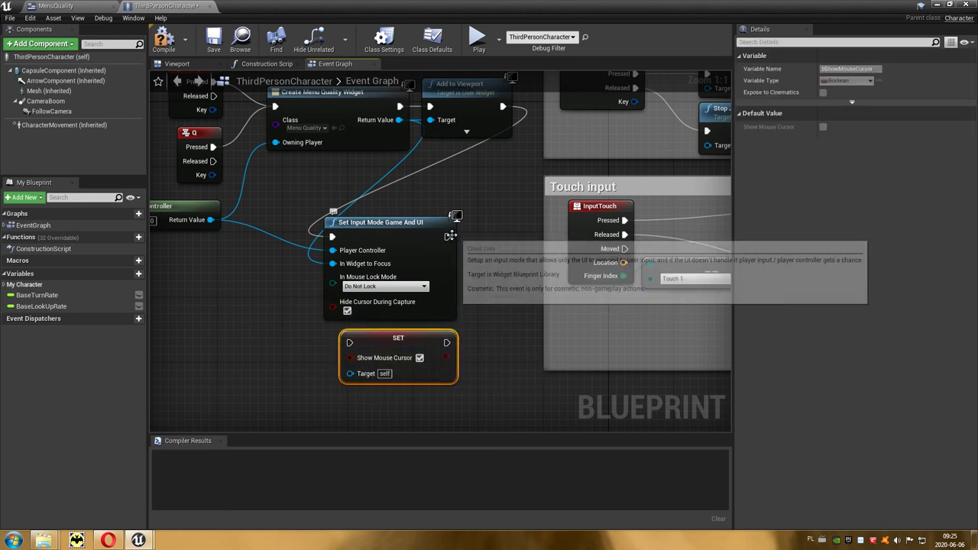
mouse_move(447, 236)
mouse_down()
mouse_move(387, 317)
mouse_move(349, 342)
mouse_up()
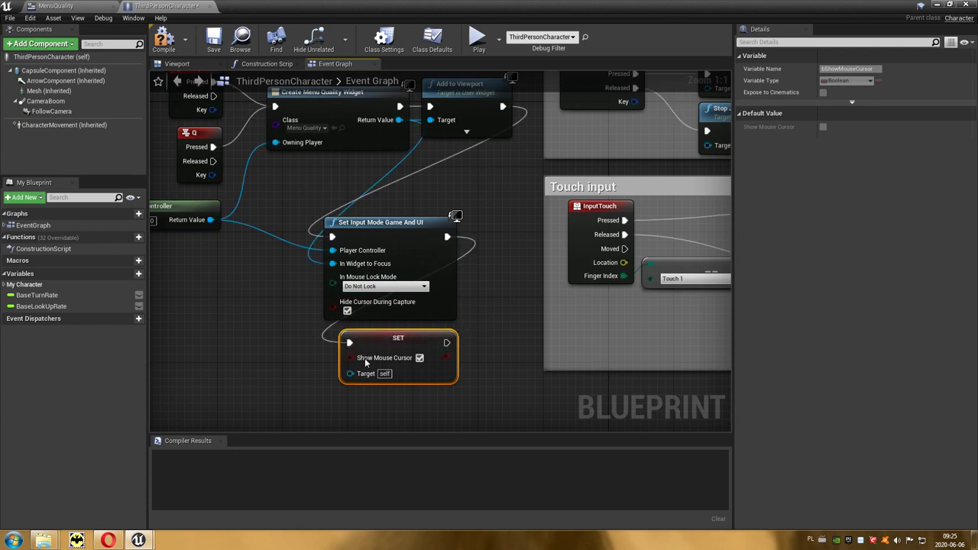
key(F7)
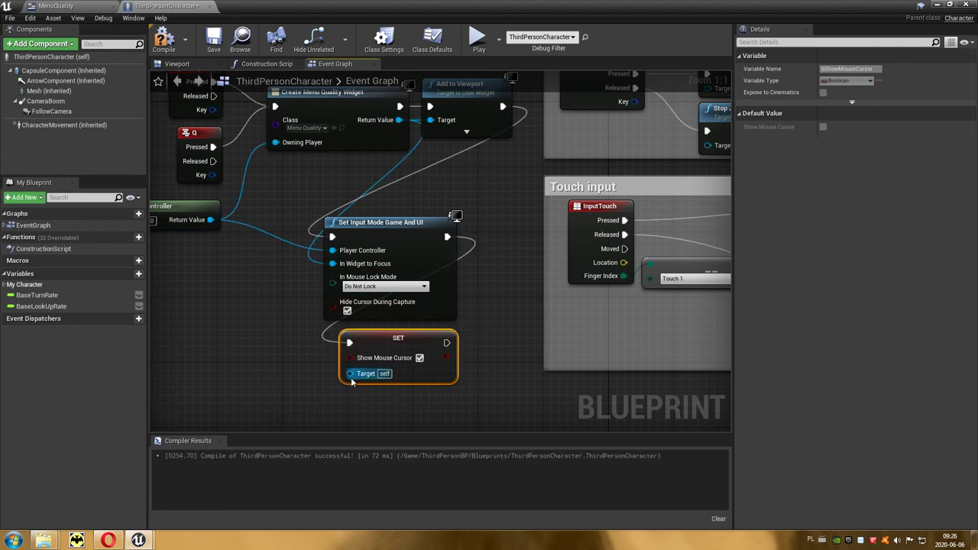
drag(350, 374, 211, 220)
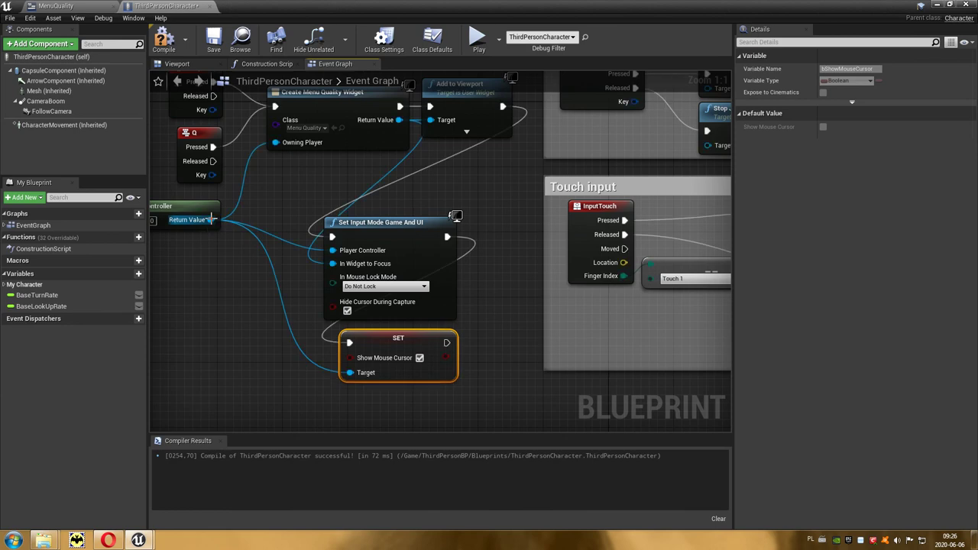
Compile, play the level, apply Epic, Low, then Epic quality from the menu, and stop.
click(162, 39)
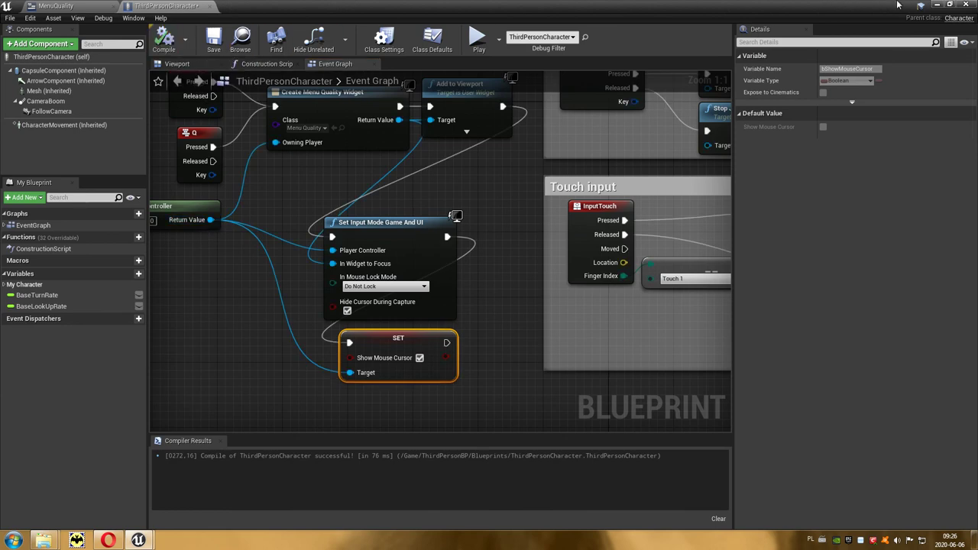
click(938, 6)
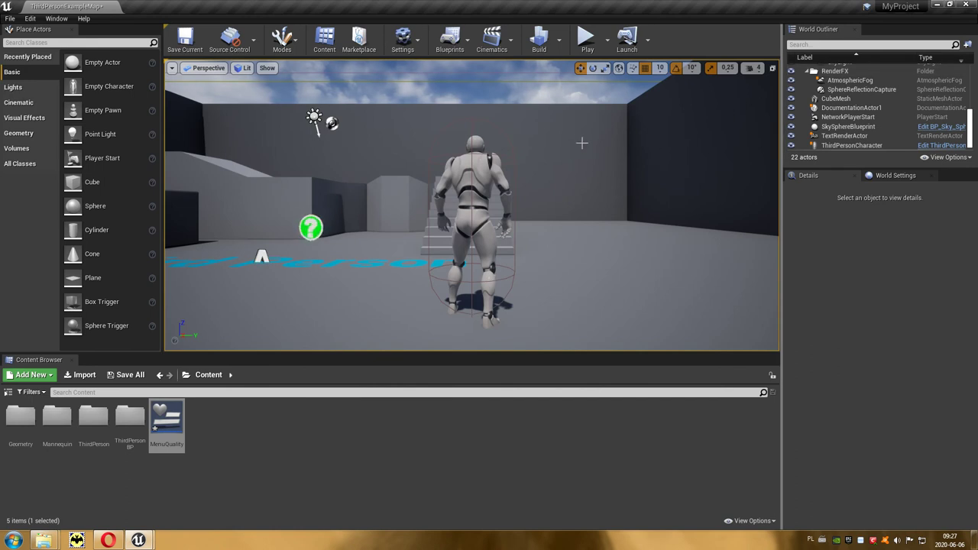
click(587, 40)
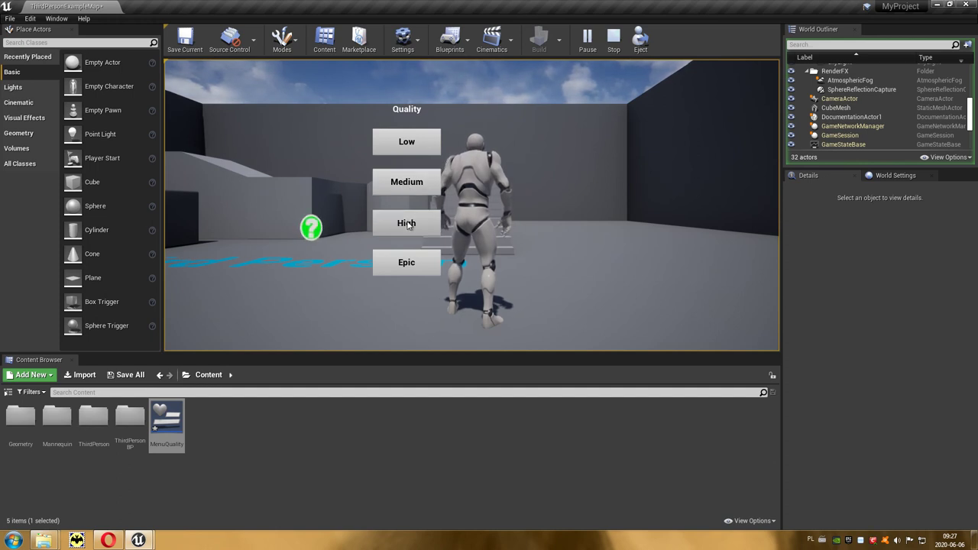
click(407, 258)
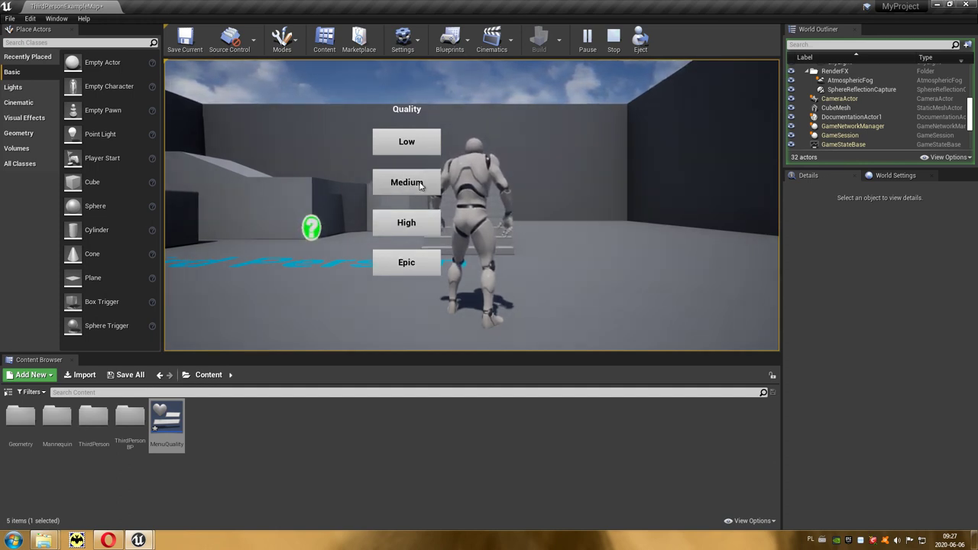
click(414, 149)
click(419, 267)
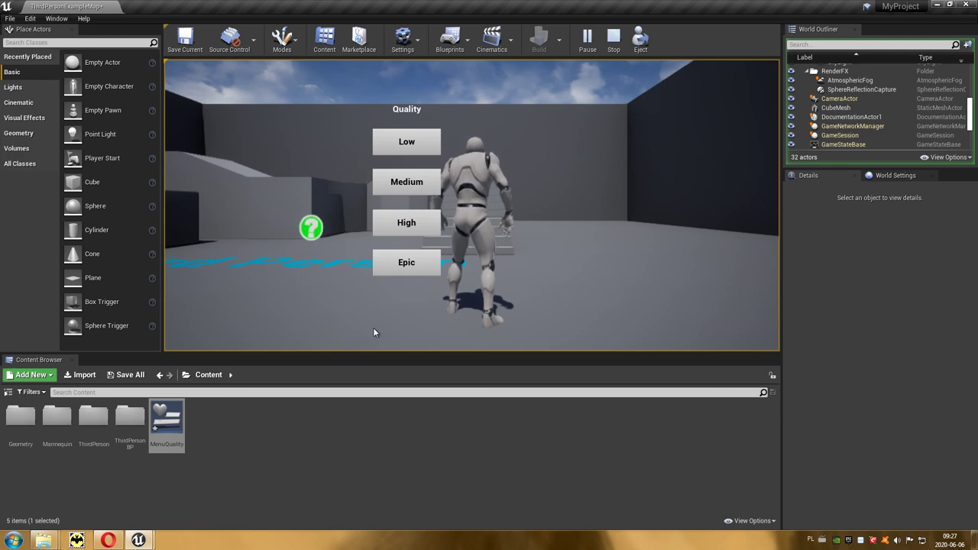
key(Escape)
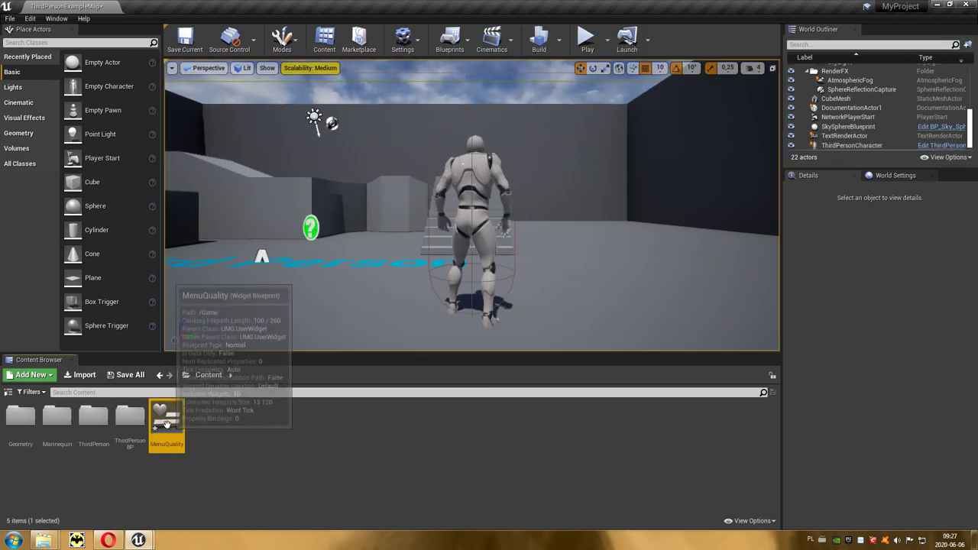
In MenuQuality, connect btnLow to Value 3, btnMedium to Value 2, btnEpic to Value 0, then view Designer.
double_click(167, 425)
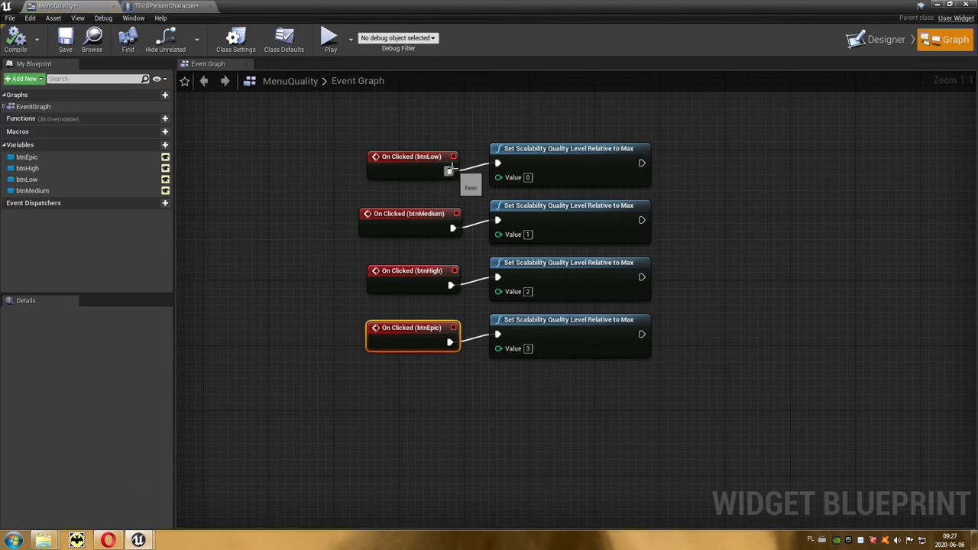
drag(449, 171, 494, 322)
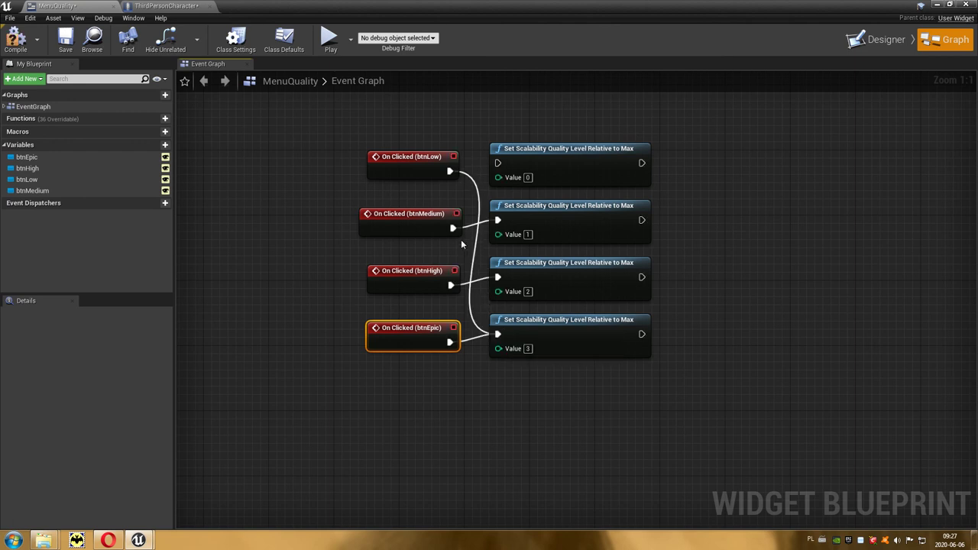
mouse_move(452, 227)
mouse_down()
mouse_move(497, 277)
mouse_move(497, 221)
mouse_up()
drag(450, 342, 497, 163)
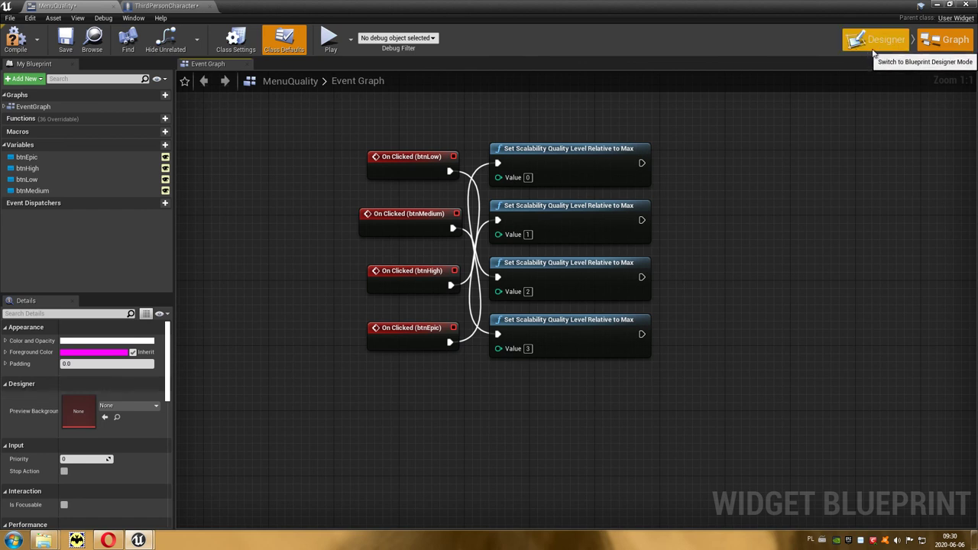
click(875, 46)
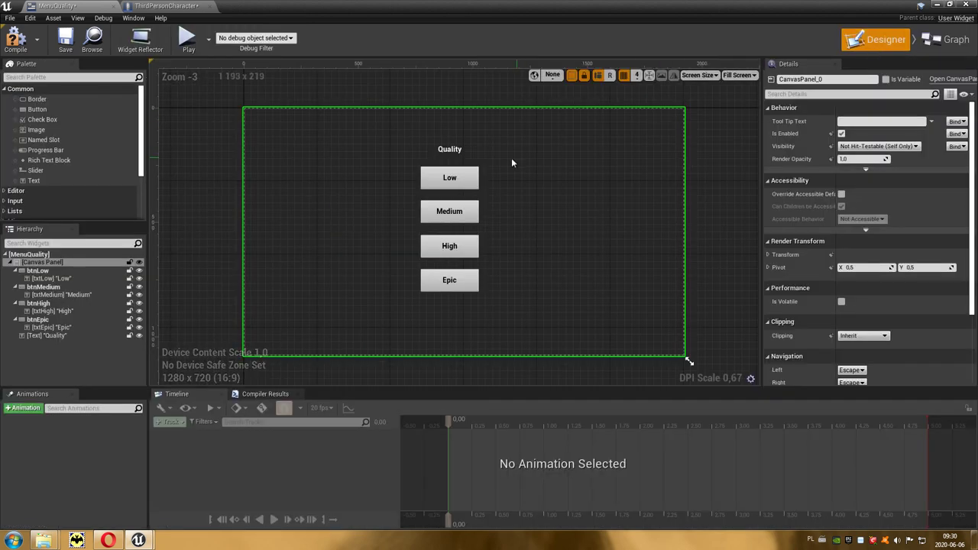